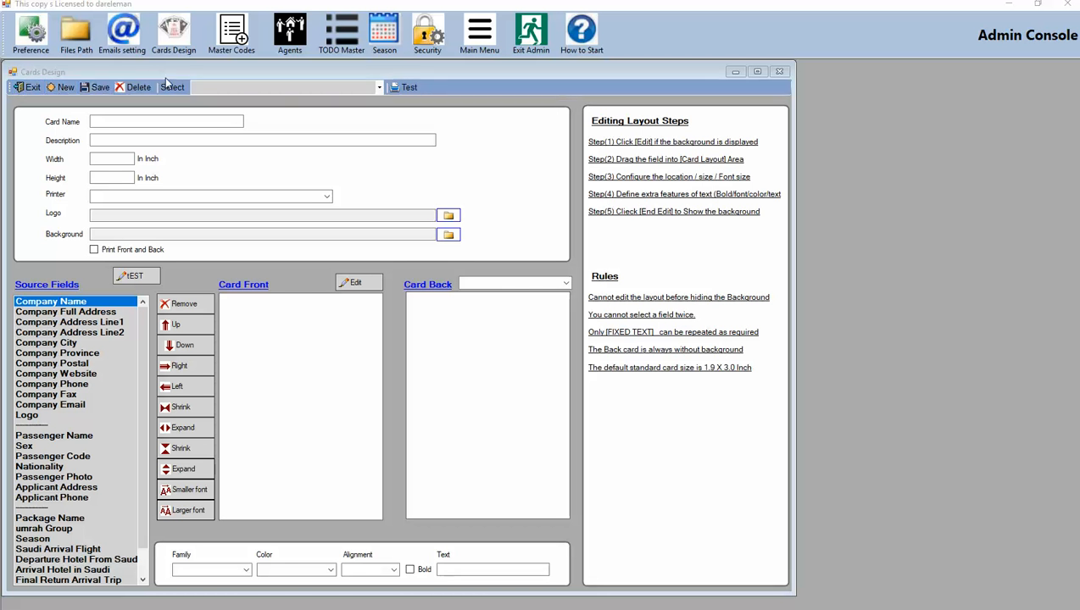
Start a new card named Travel and Accomodation Card and copy the name into the description
click(66, 90)
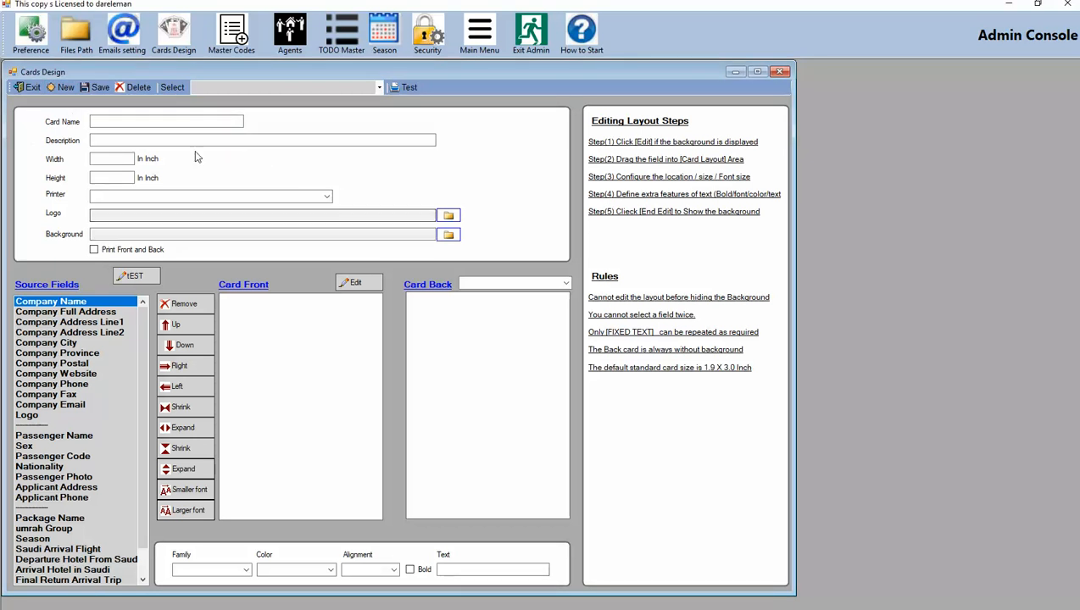
click(164, 121)
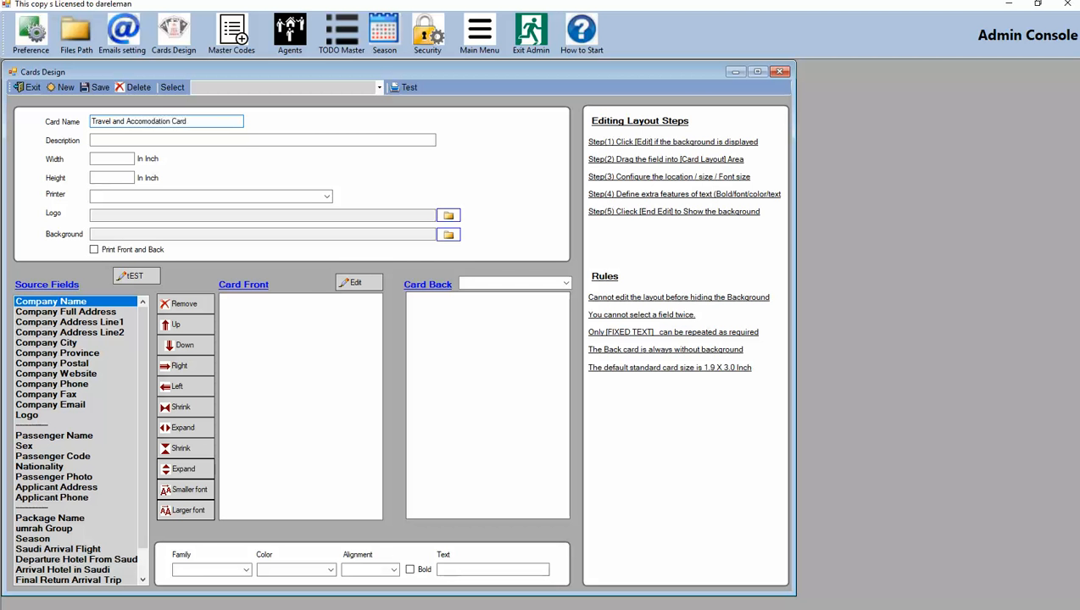
drag(204, 121, 82, 127)
key(ctrl+c)
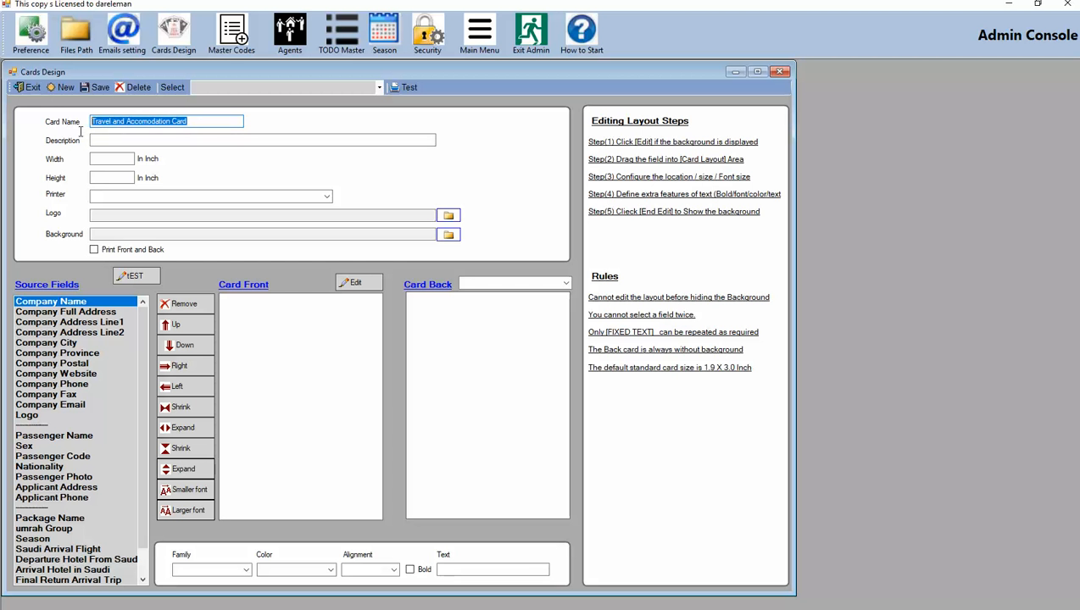
click(127, 139)
key(ctrl+v)
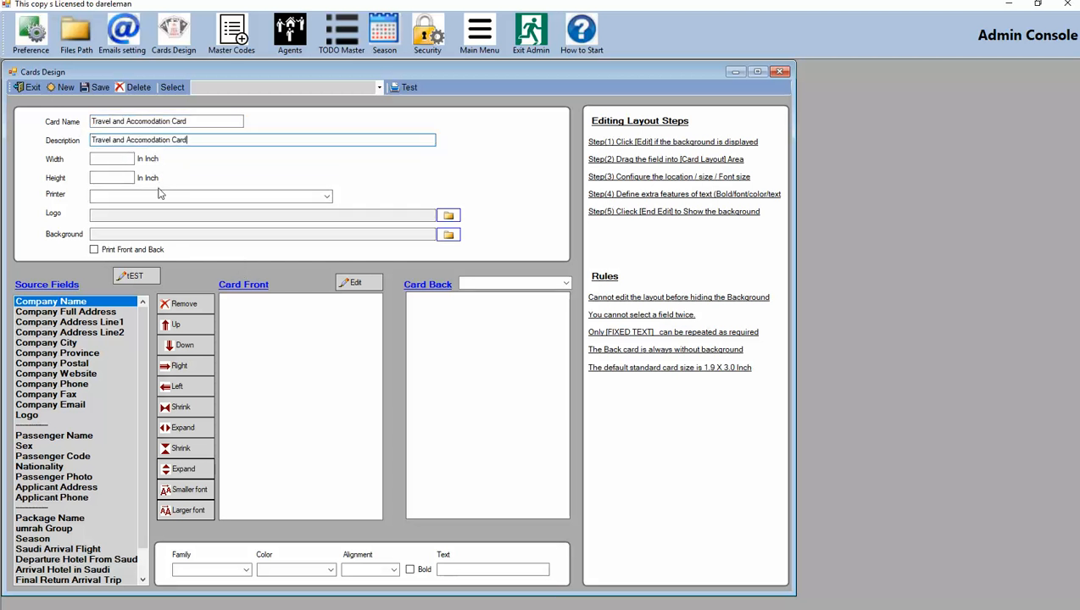
Start a new card again and paste Travel and Accomodation Card as both the card name and description
click(65, 88)
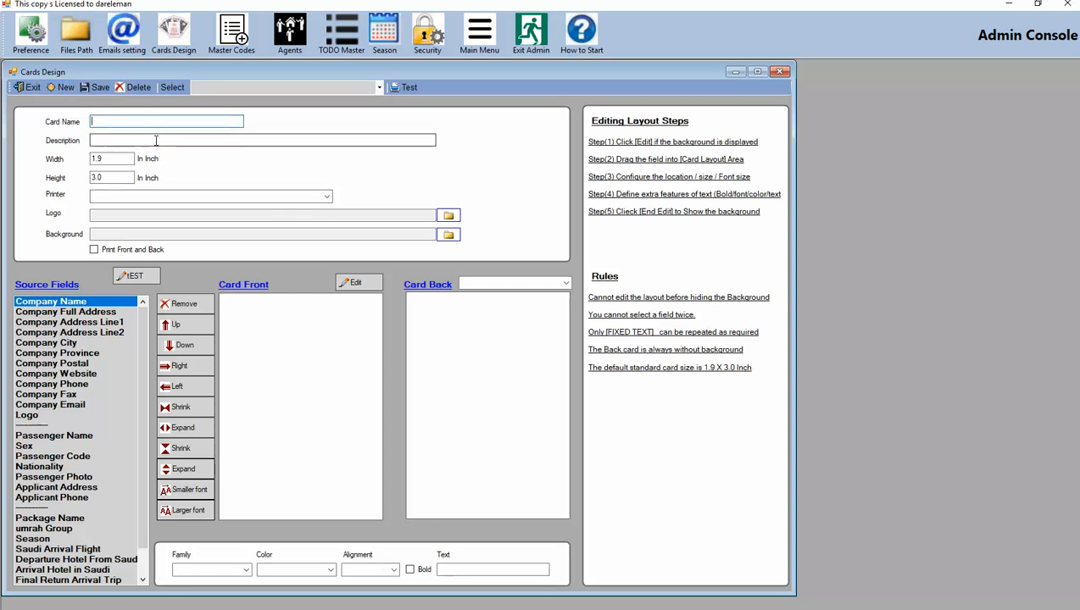
key(ctrl+v)
click(118, 139)
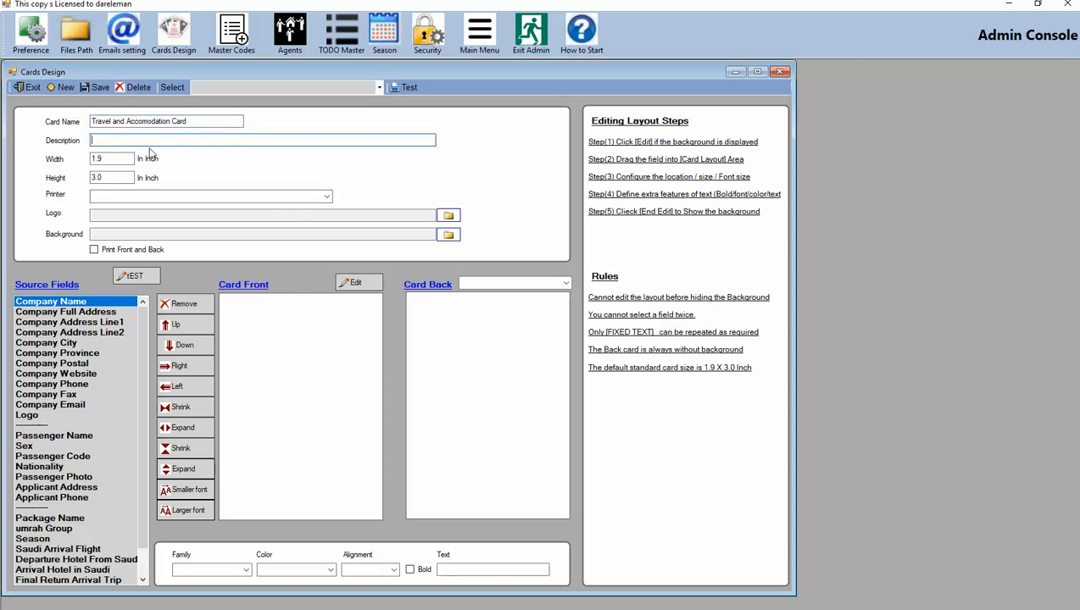
key(ctrl+v)
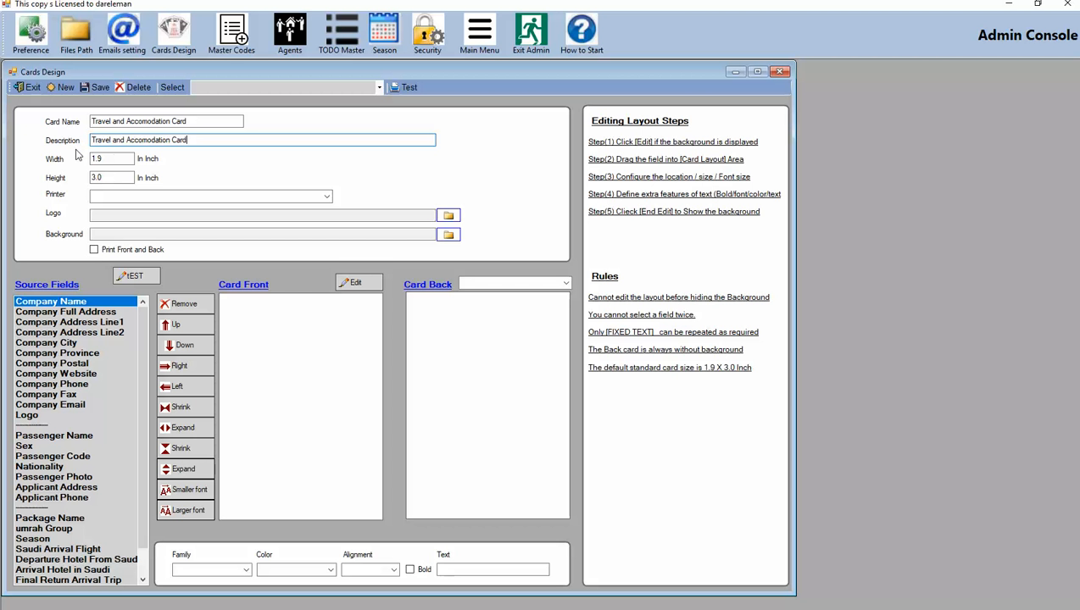
Set the card's printer to HP ENVY 4500 series (Network)
key(Tab)
key(shift+Tab)
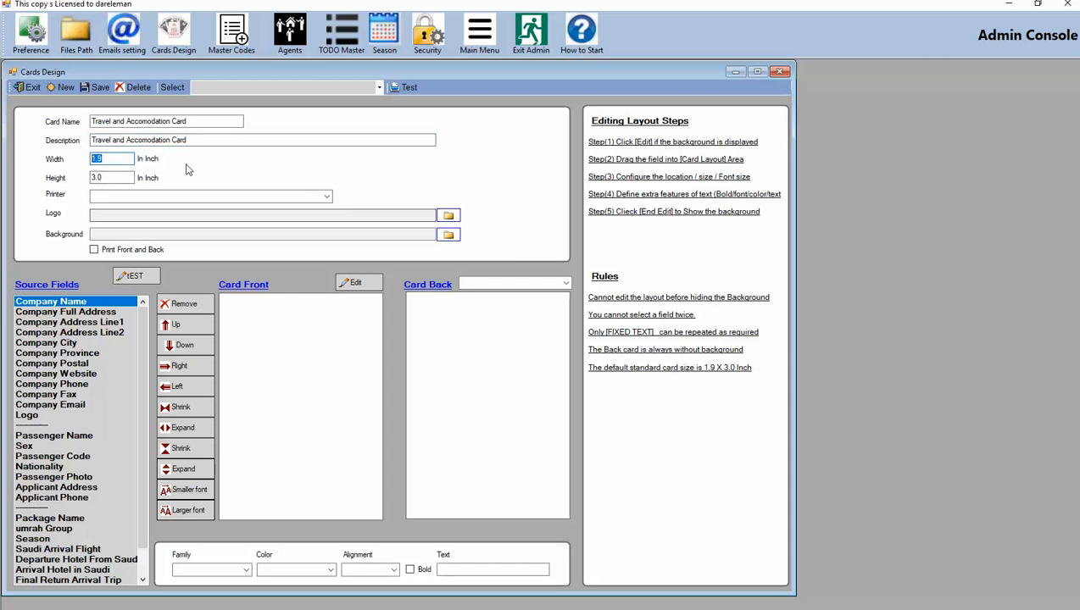
key(Tab)
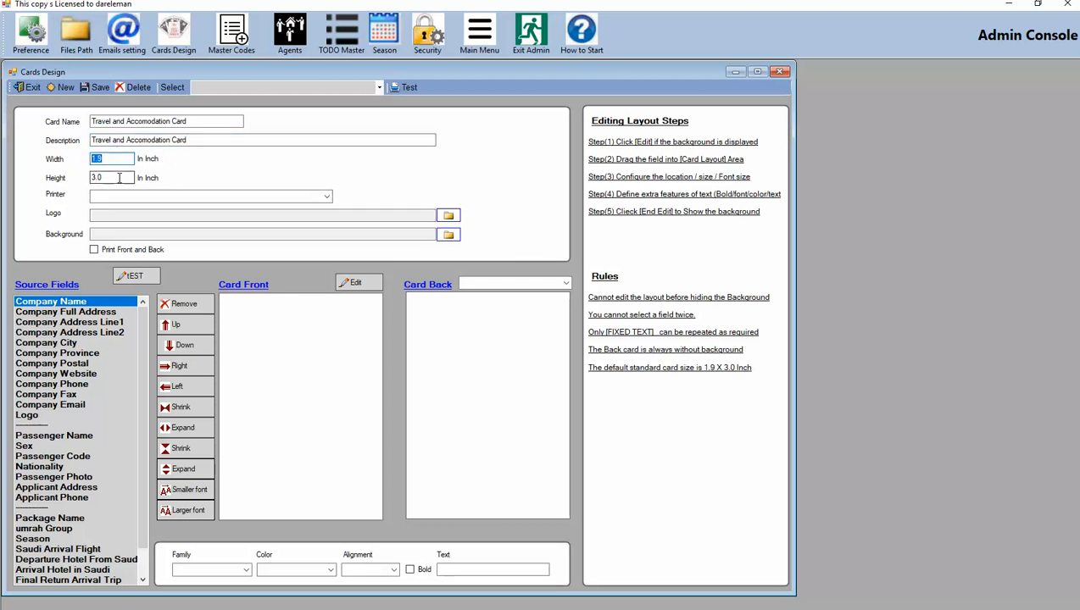
key(Right)
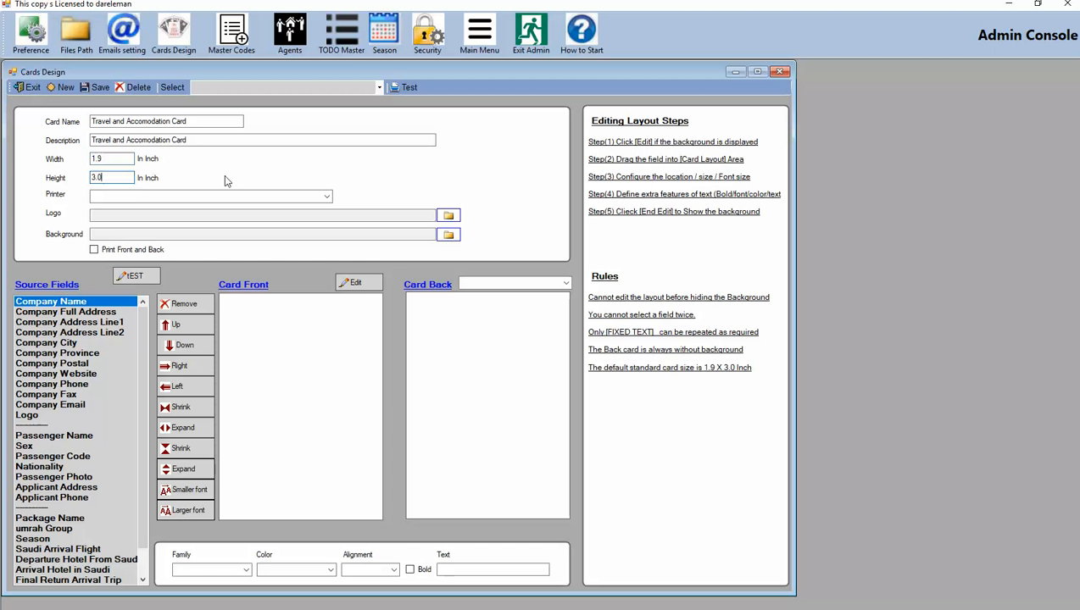
click(327, 196)
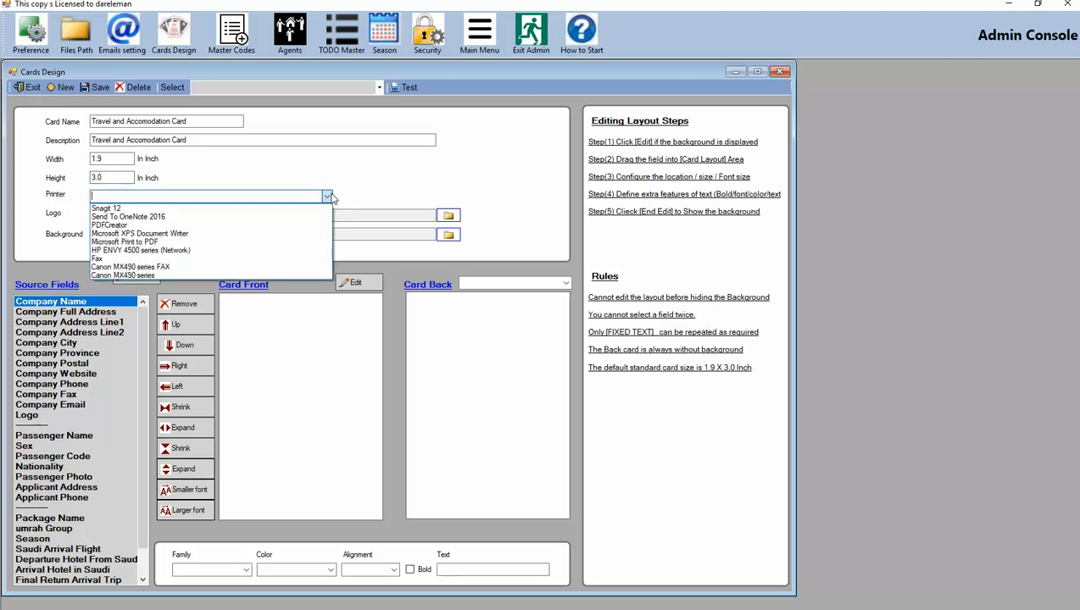
click(192, 252)
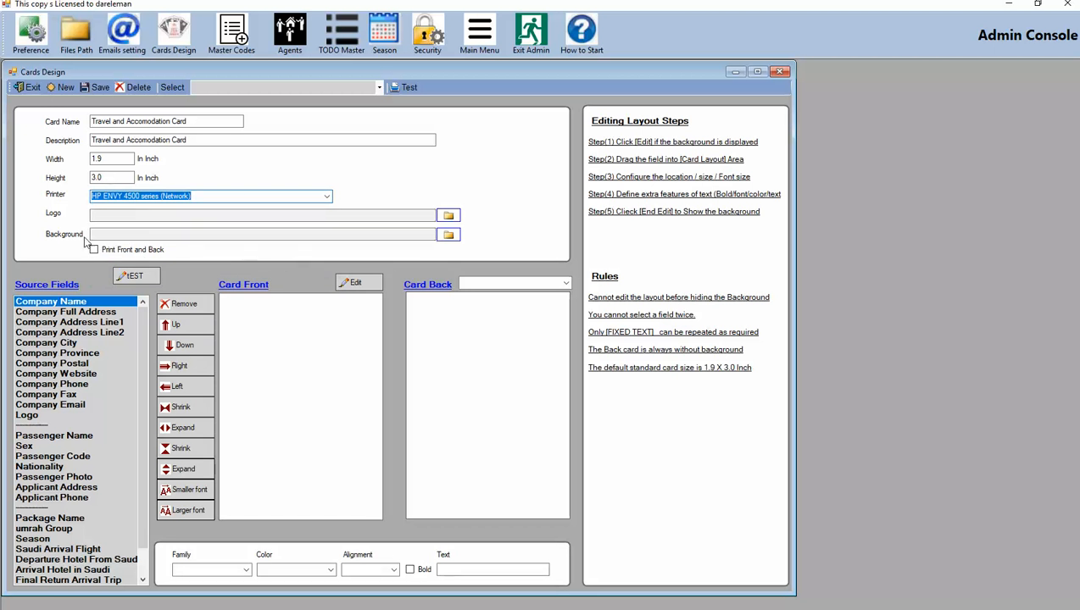
Choose logo.jpg from the SureHajjClient bin Debug folder as the card logo
click(448, 215)
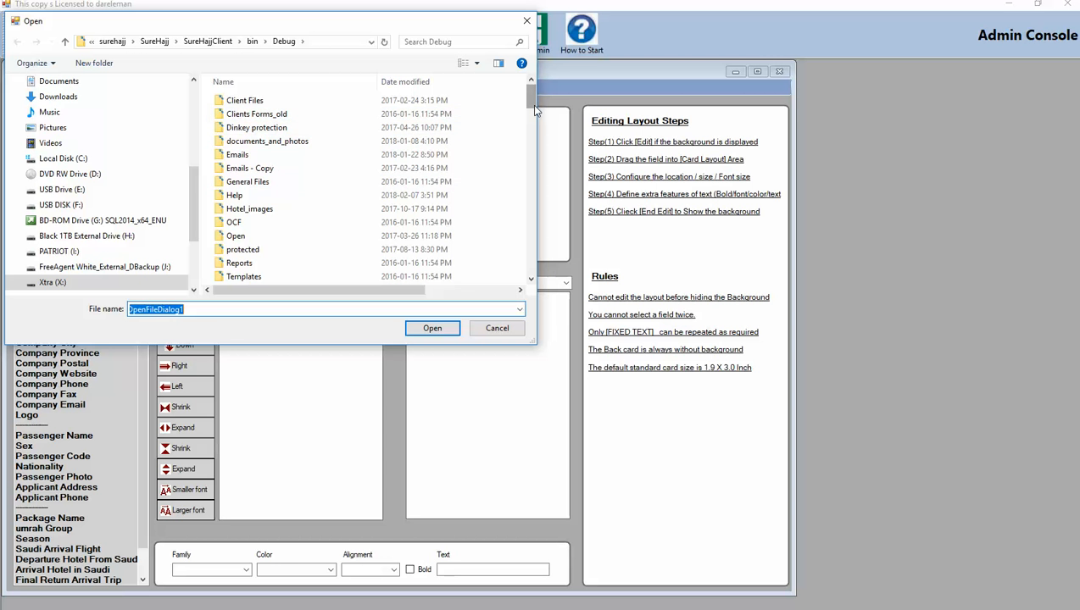
drag(532, 104, 541, 216)
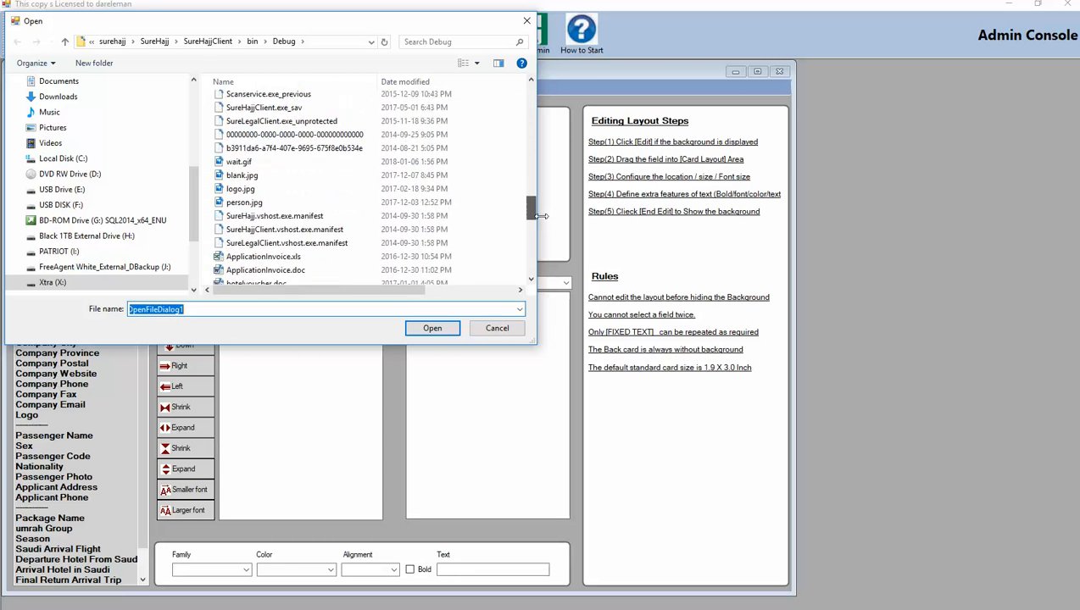
click(241, 189)
click(429, 328)
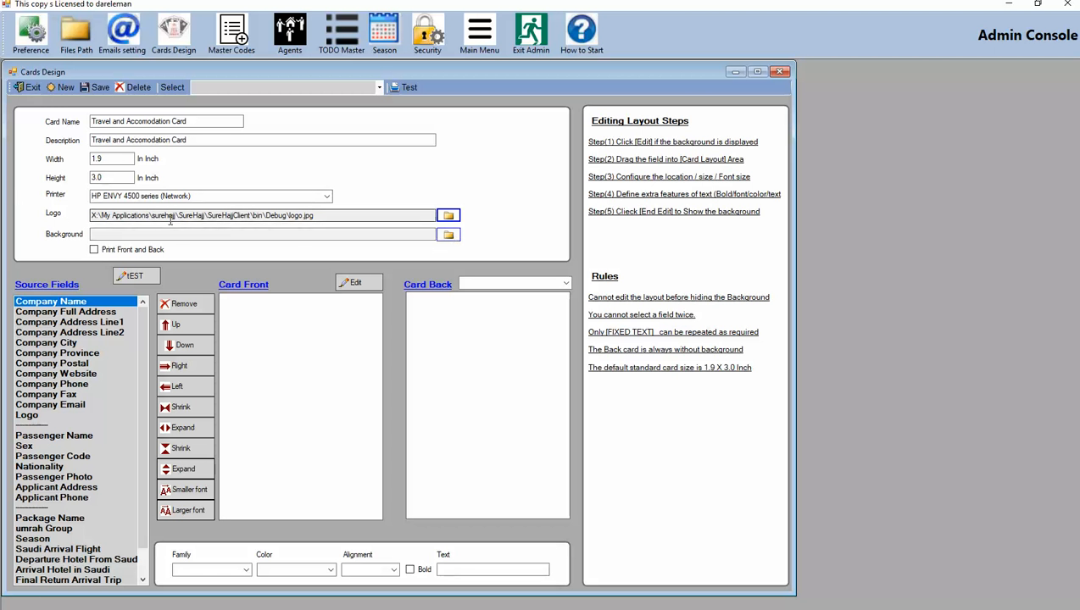
Replace the logo with logo.jpg from the IMPORTANT_MY_CLIENTS\DARELEMAN\Application folder
click(448, 217)
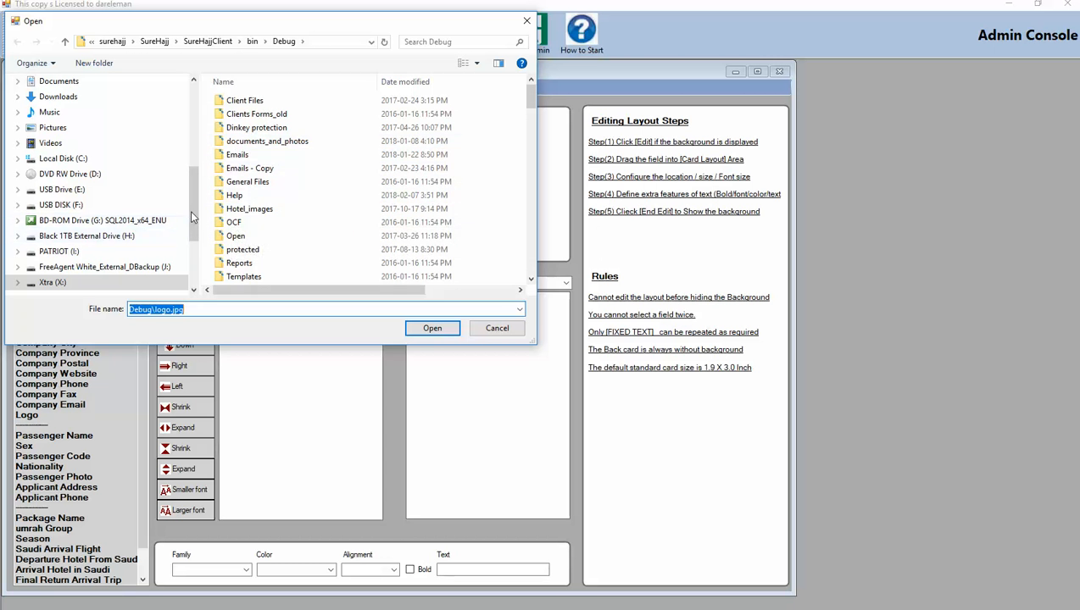
click(154, 41)
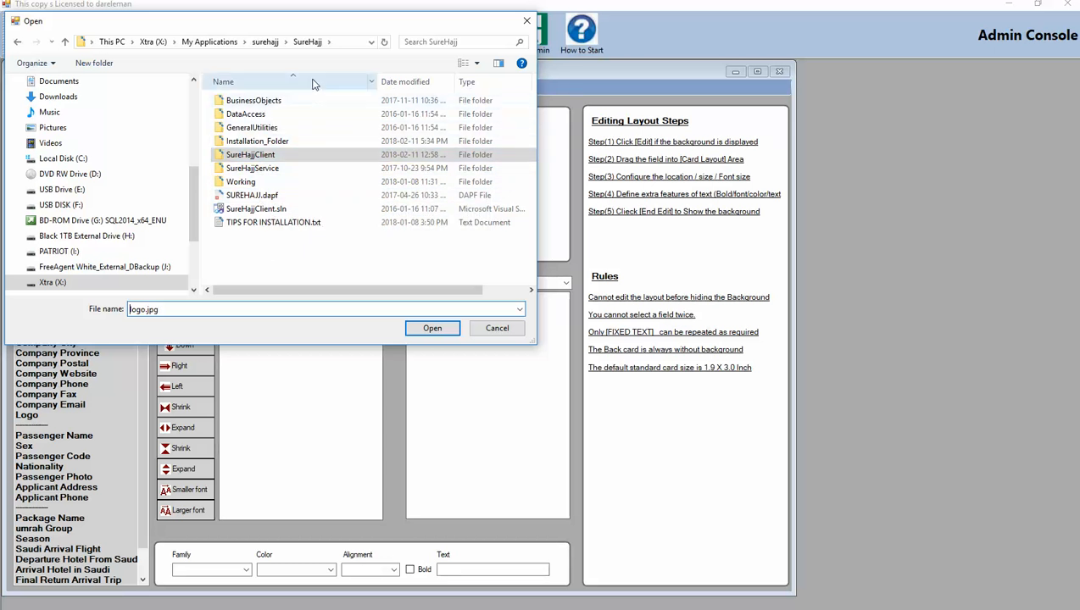
click(264, 42)
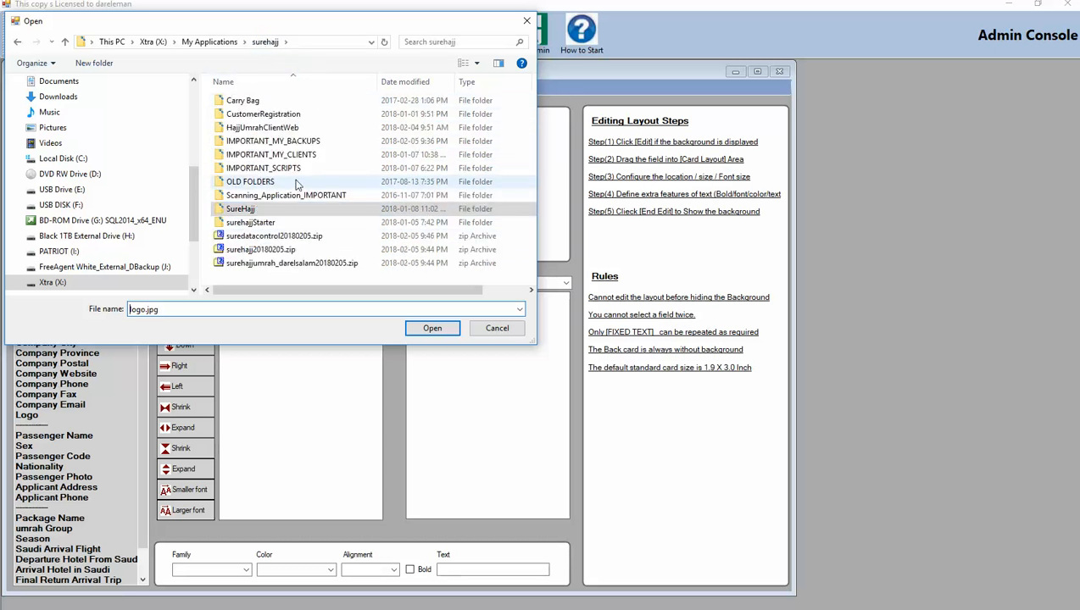
double_click(277, 158)
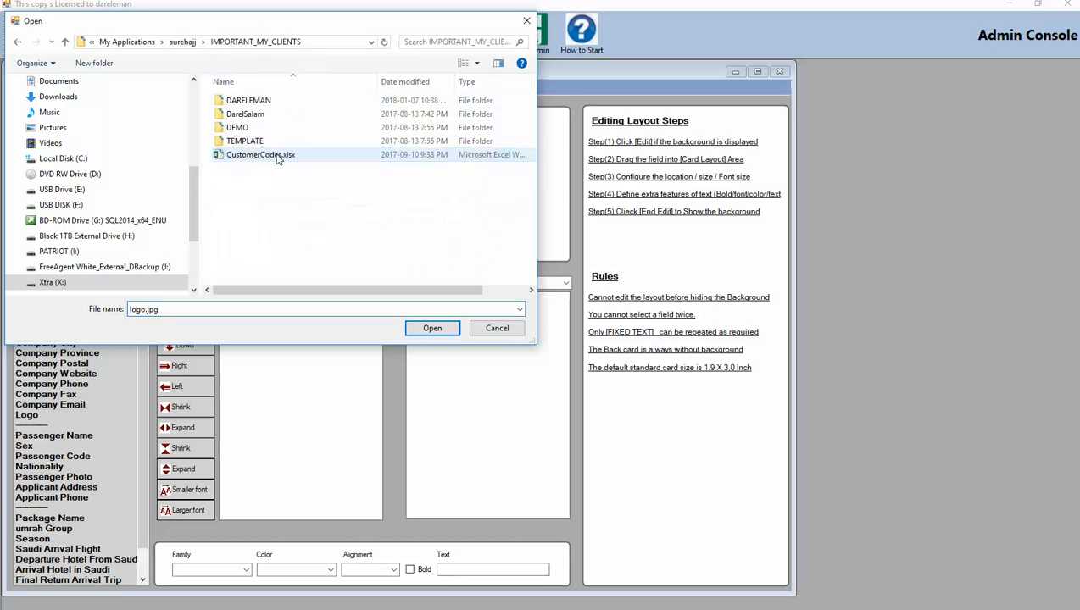
double_click(244, 103)
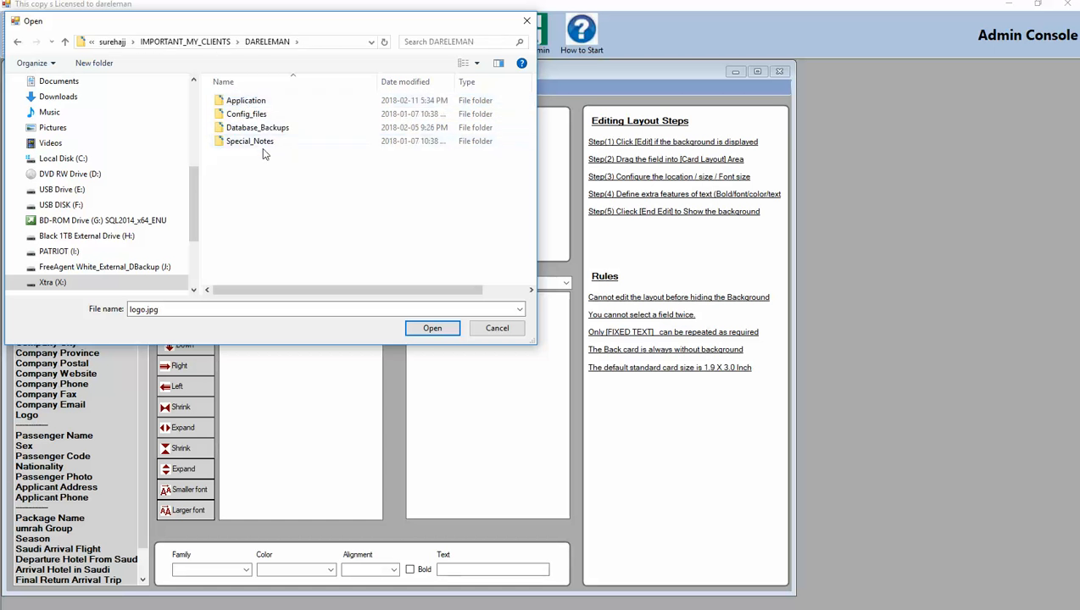
double_click(245, 102)
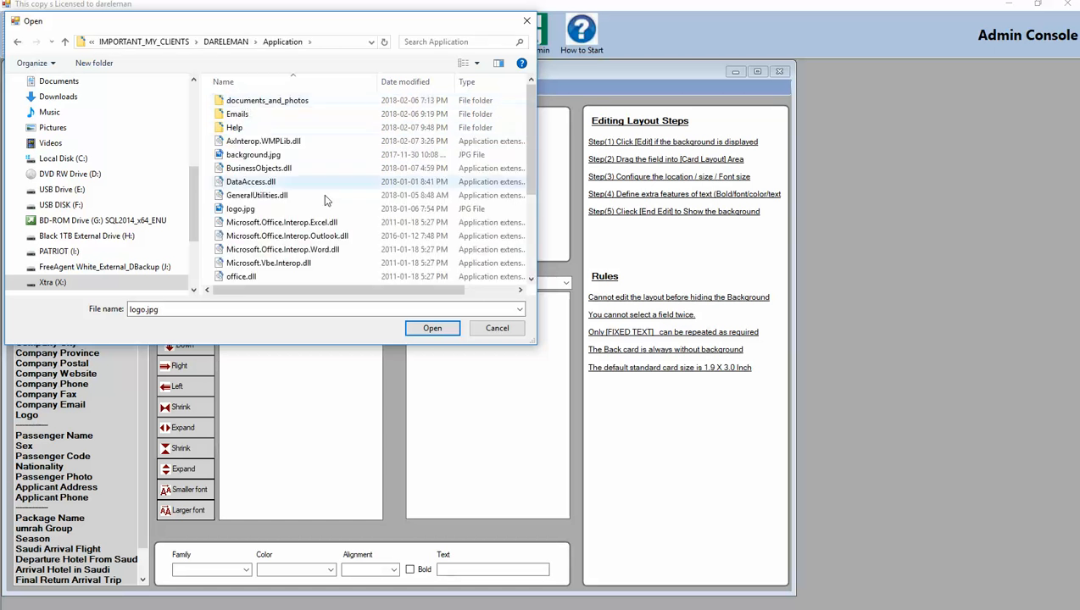
scroll(430, 222, down, 2)
scroll(428, 225, up, 1)
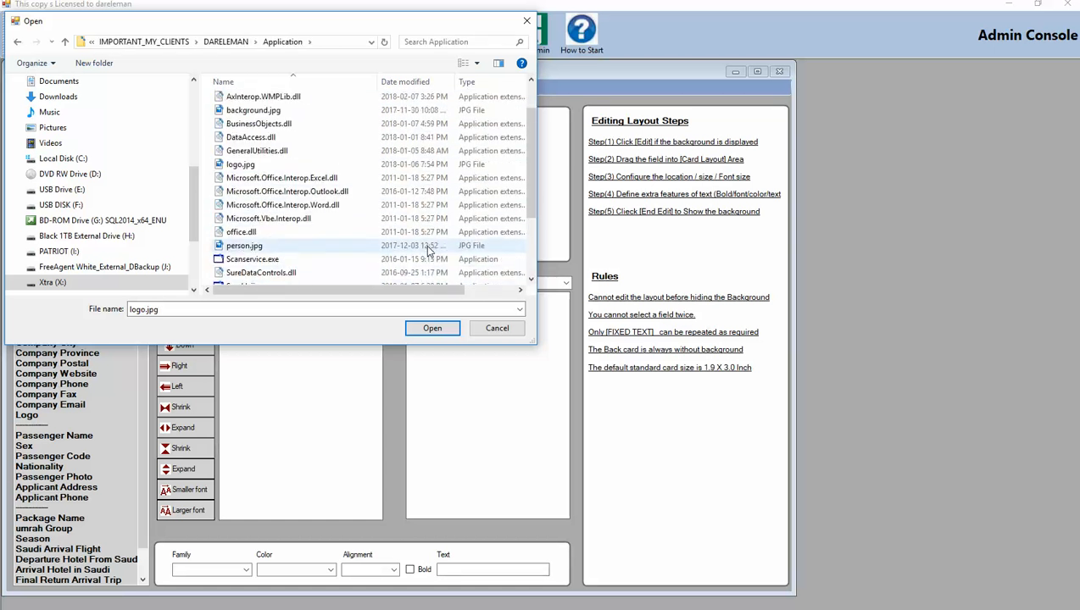
click(260, 166)
click(432, 329)
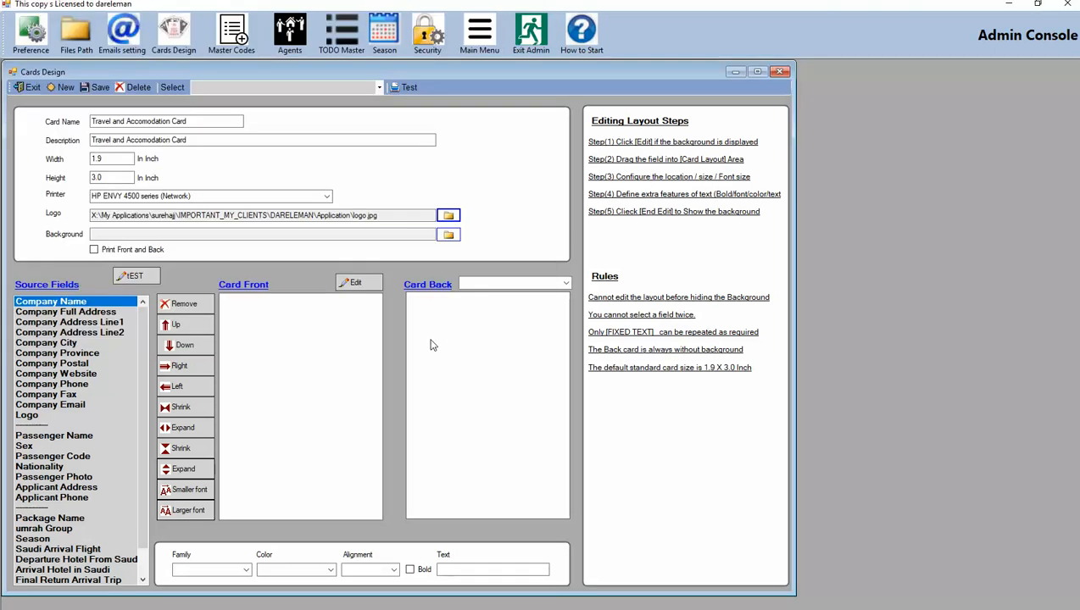
Set the card background to background.jpg from the same Application folder
click(448, 235)
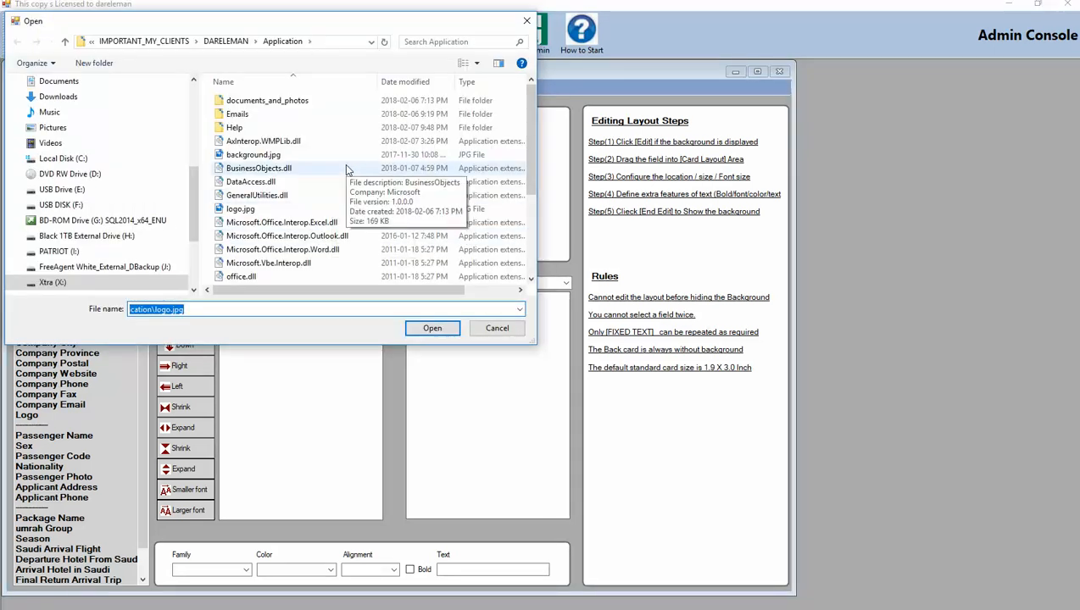
scroll(346, 172, down, 3)
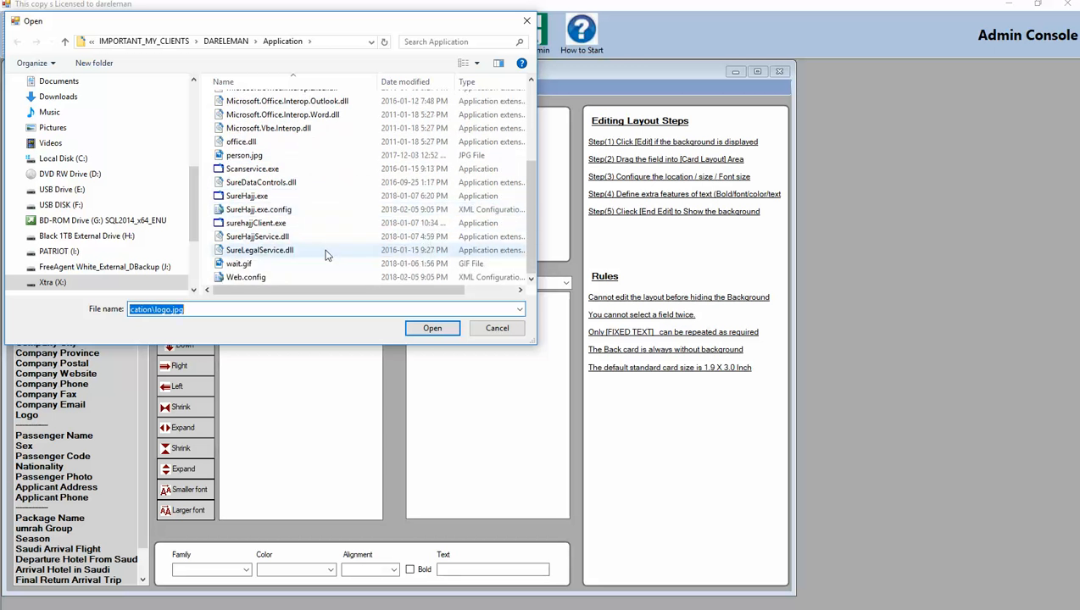
scroll(331, 246, up, 3)
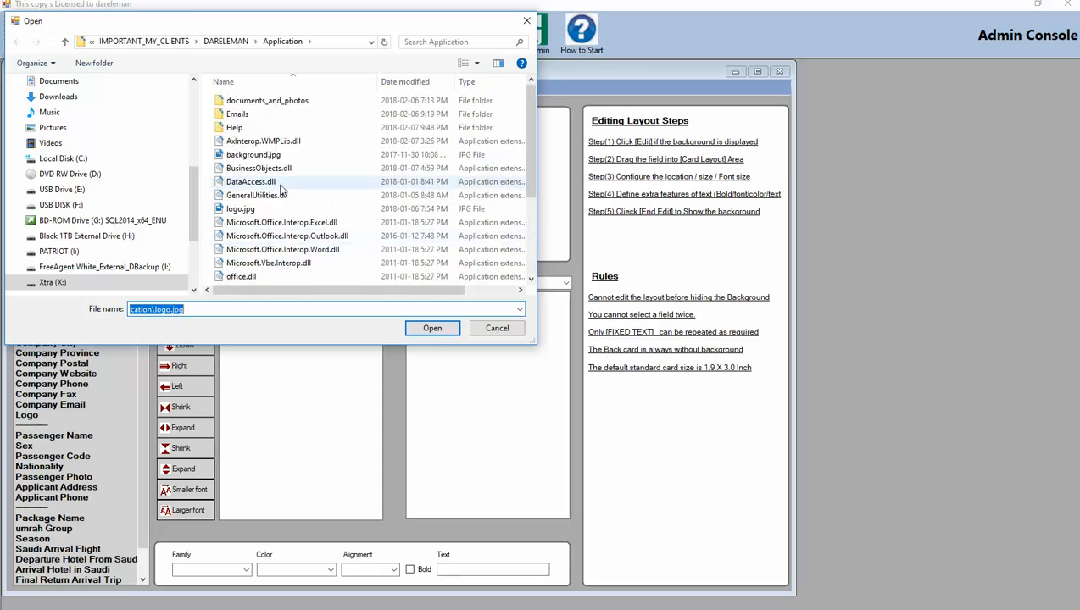
click(273, 156)
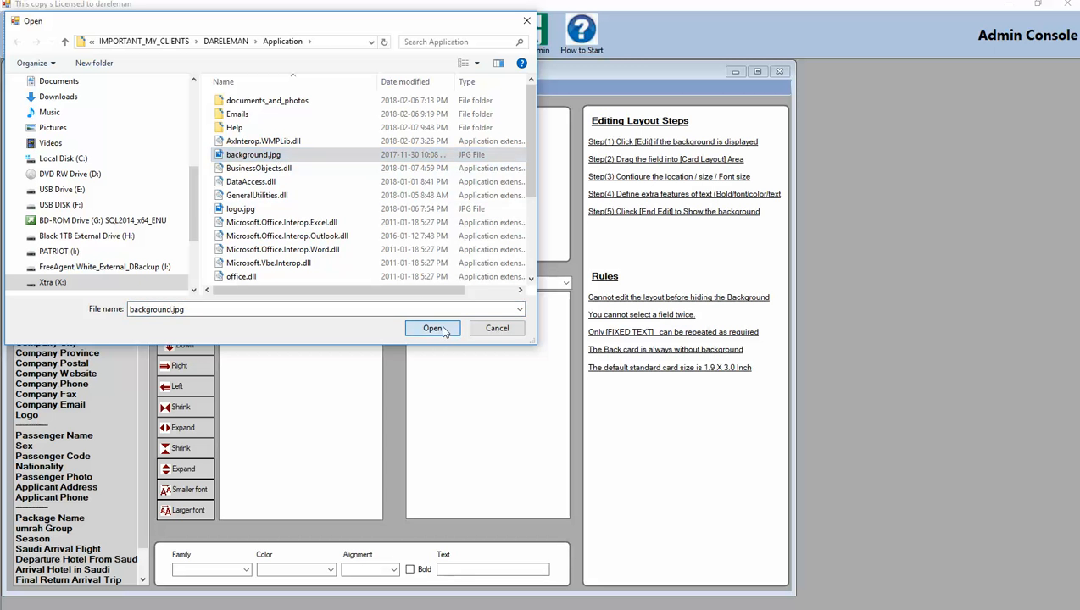
click(431, 329)
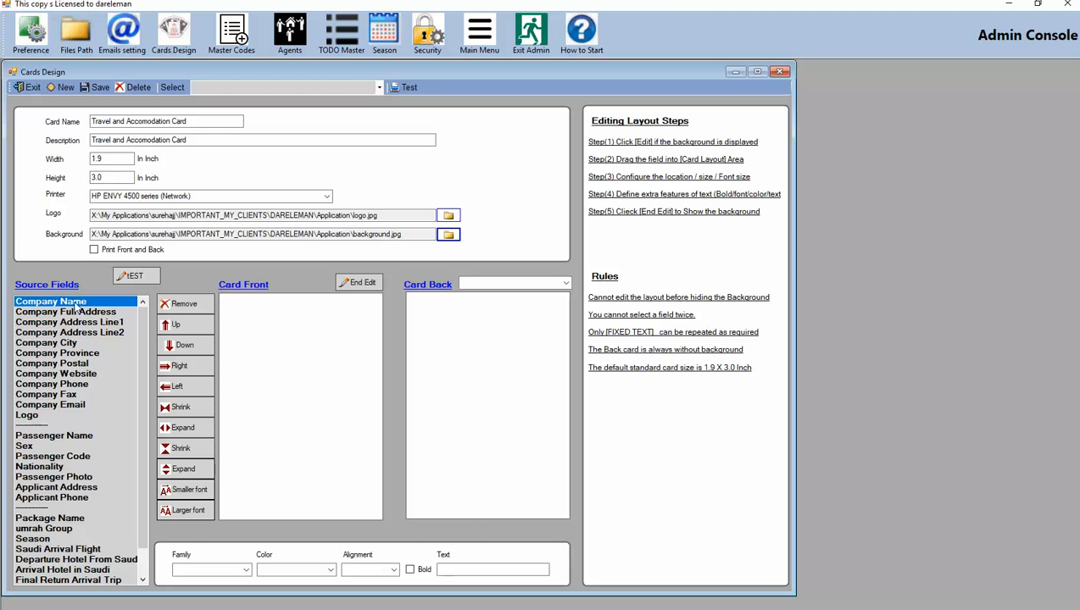
Place the Company Name field on the card front and move it up two steps
drag(75, 307, 273, 312)
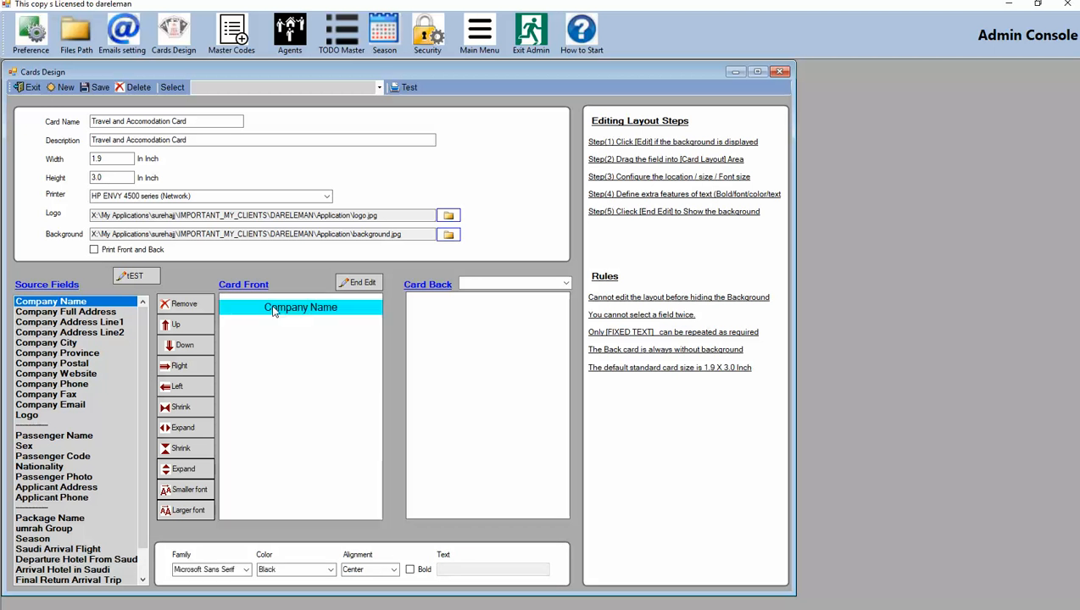
click(178, 327)
click(177, 327)
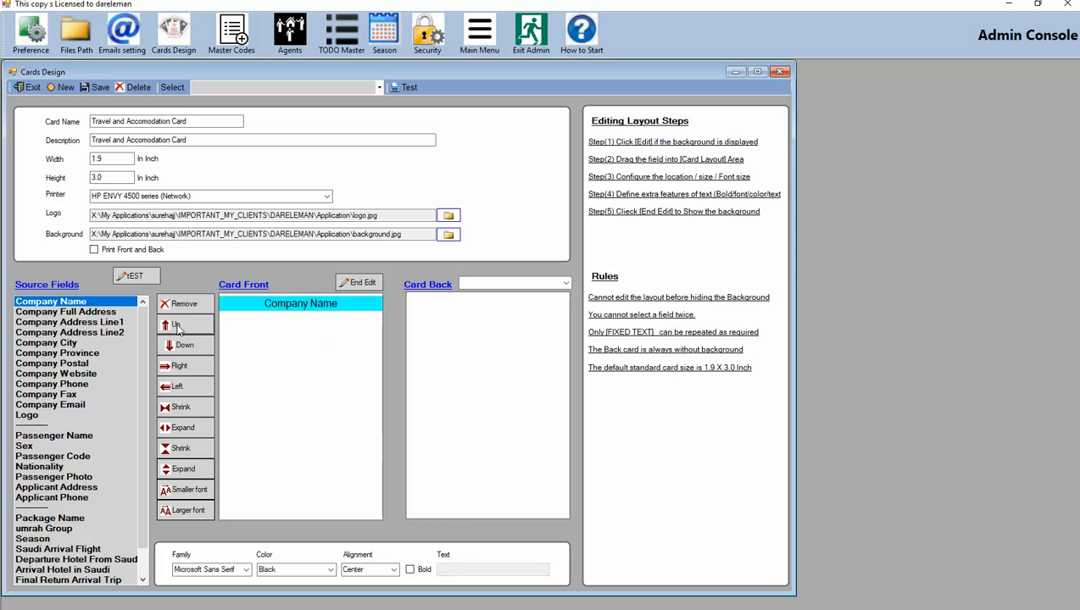
click(177, 327)
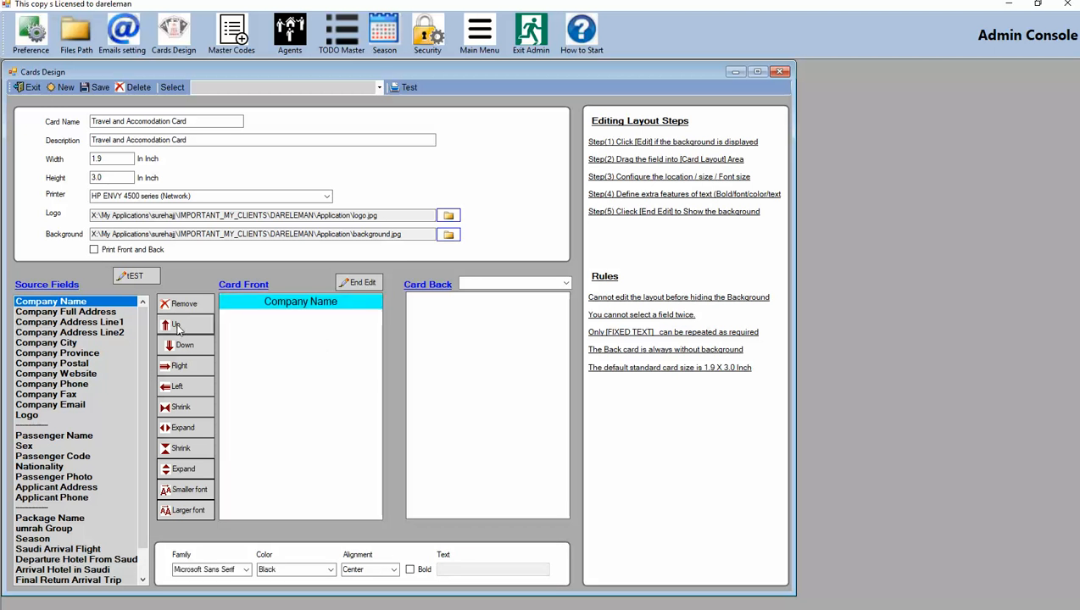
Format the Company Name field in red and bold, and enlarge its font by two steps
click(327, 569)
click(312, 592)
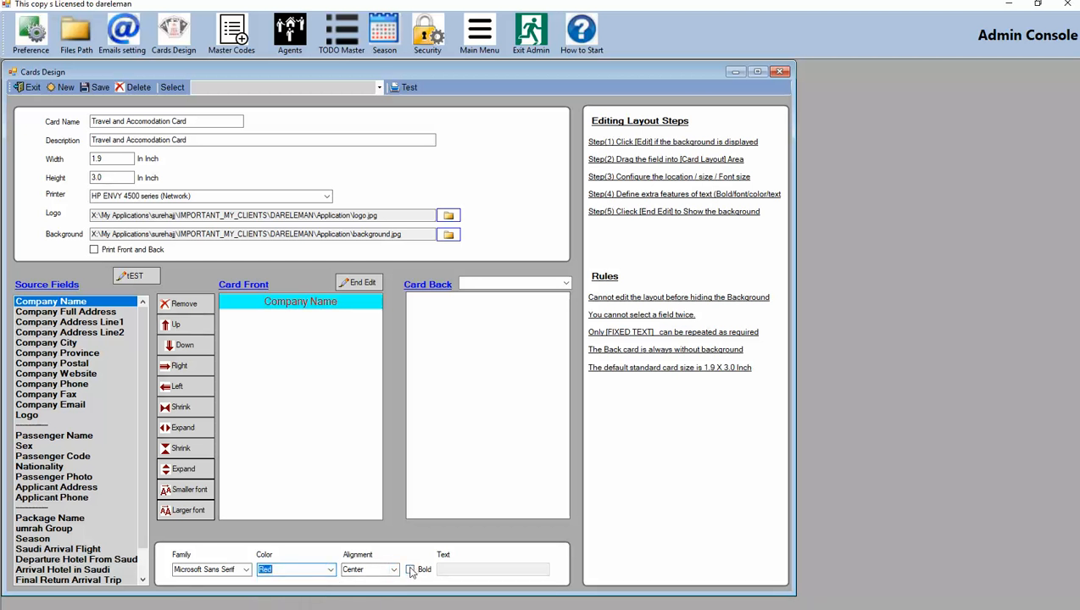
click(410, 570)
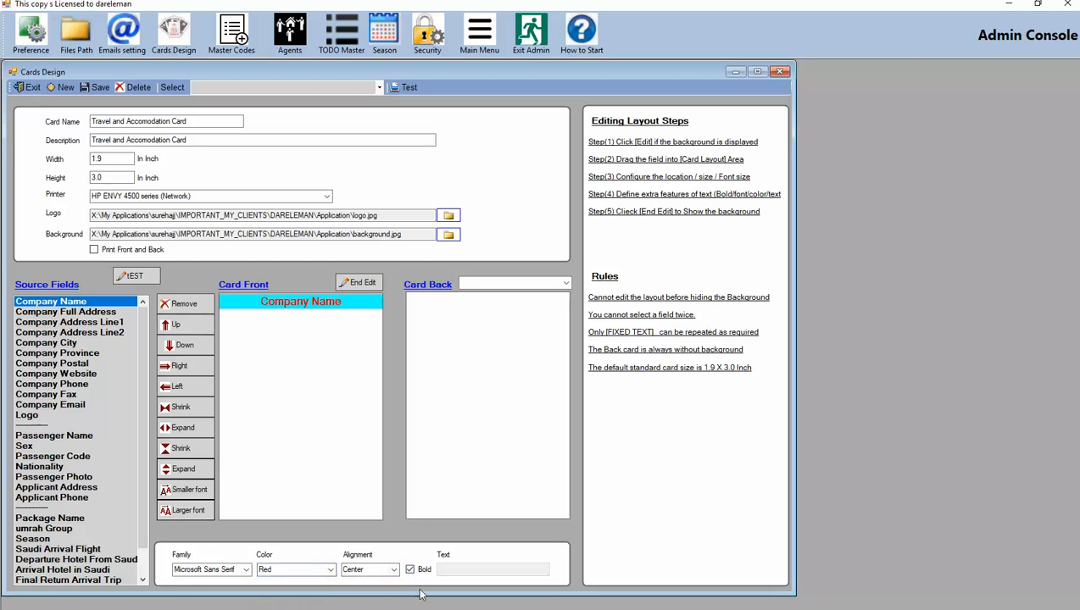
click(191, 511)
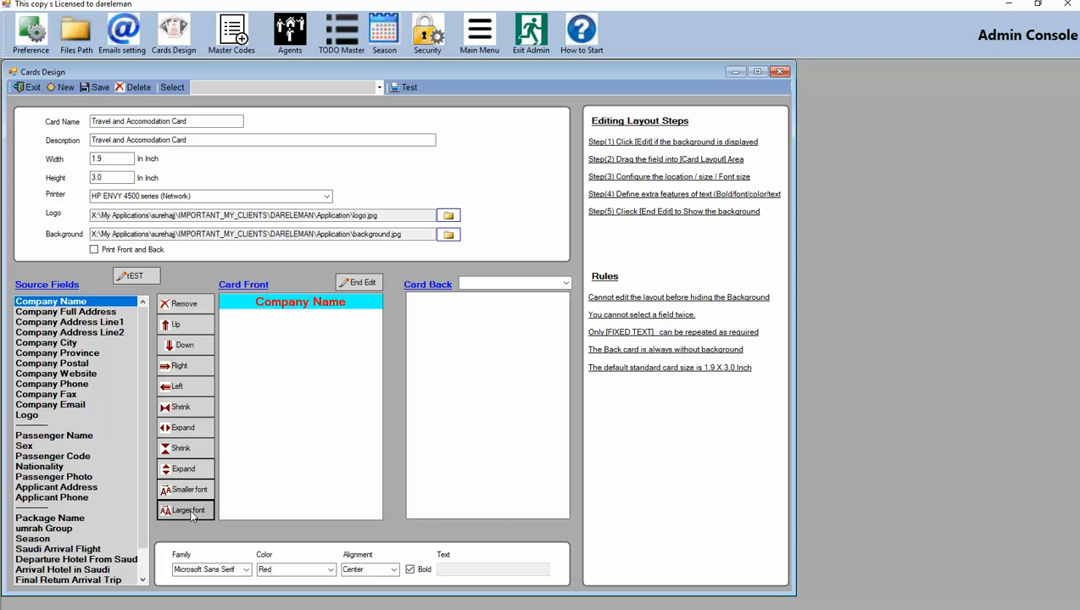
click(190, 513)
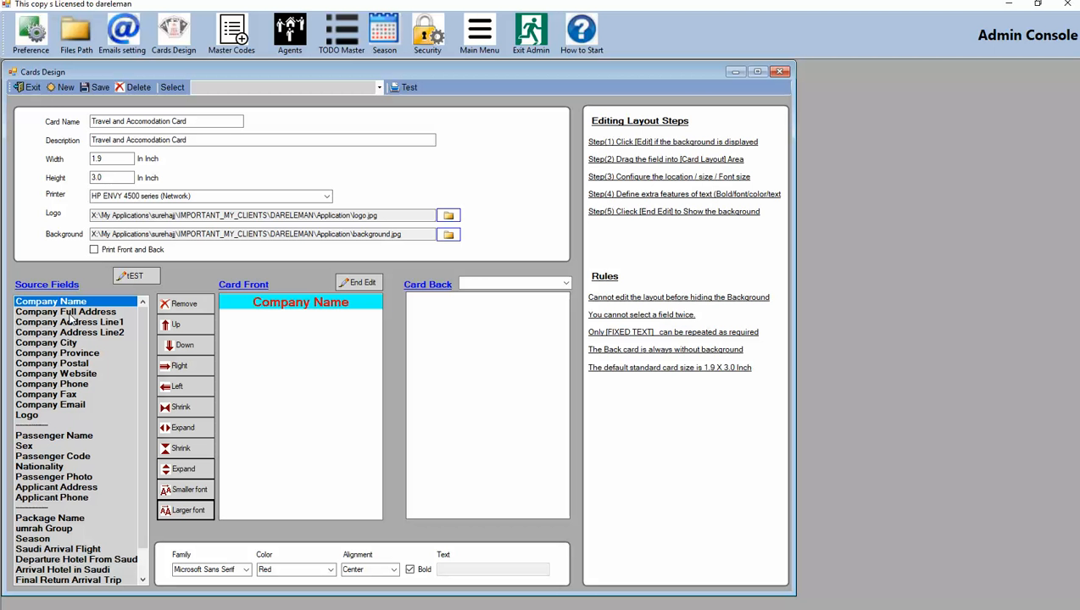
Place the Company Full Address field on the card front and move it down two steps
drag(71, 314, 272, 345)
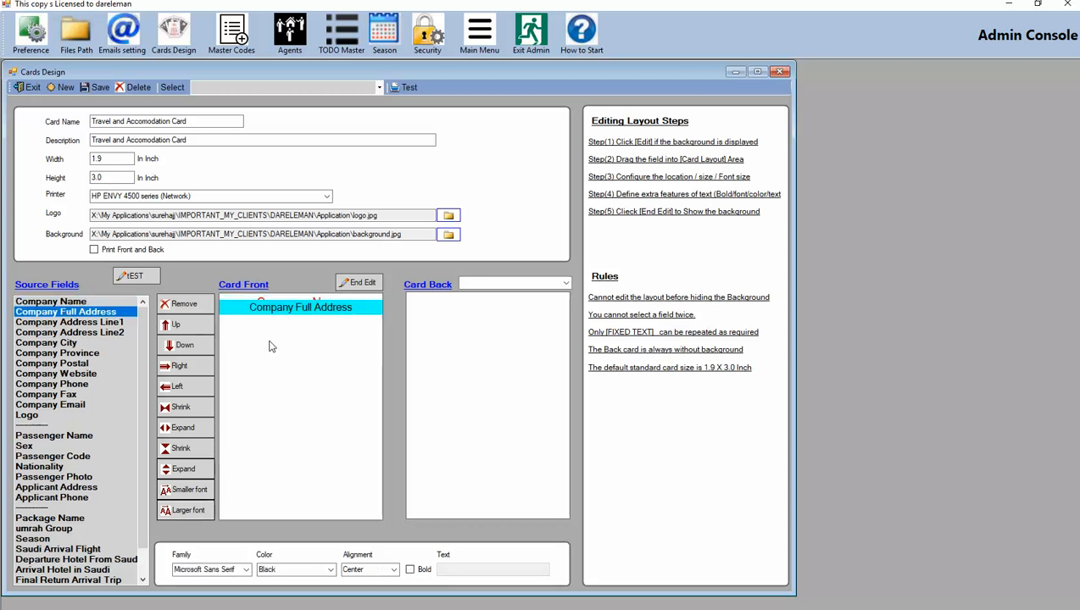
click(188, 351)
click(189, 352)
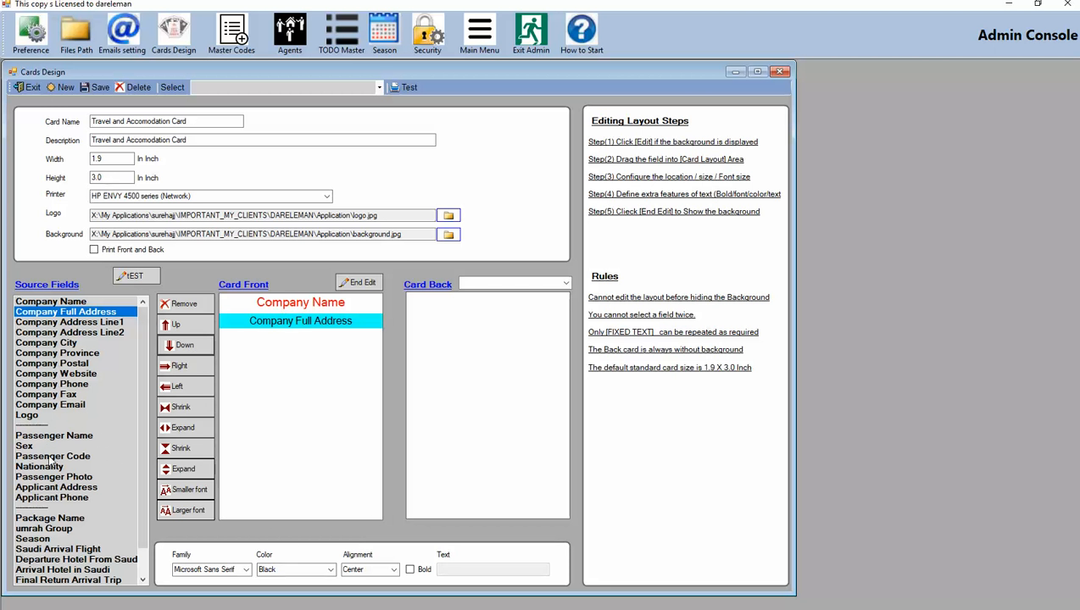
Place the Logo on the card front and move it down four steps, below the address
drag(27, 414, 301, 395)
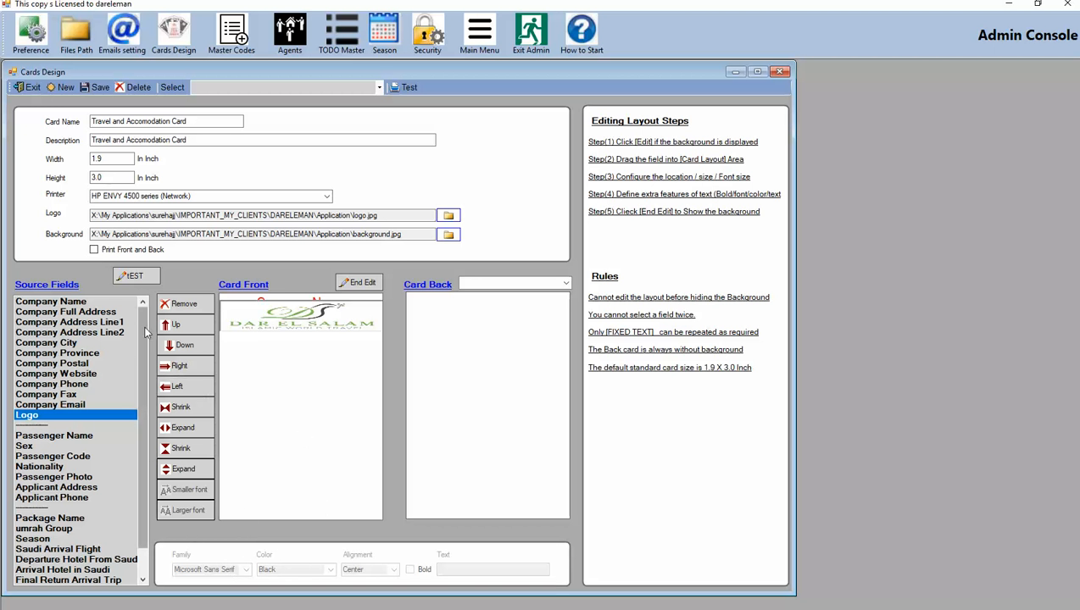
click(185, 347)
click(185, 347)
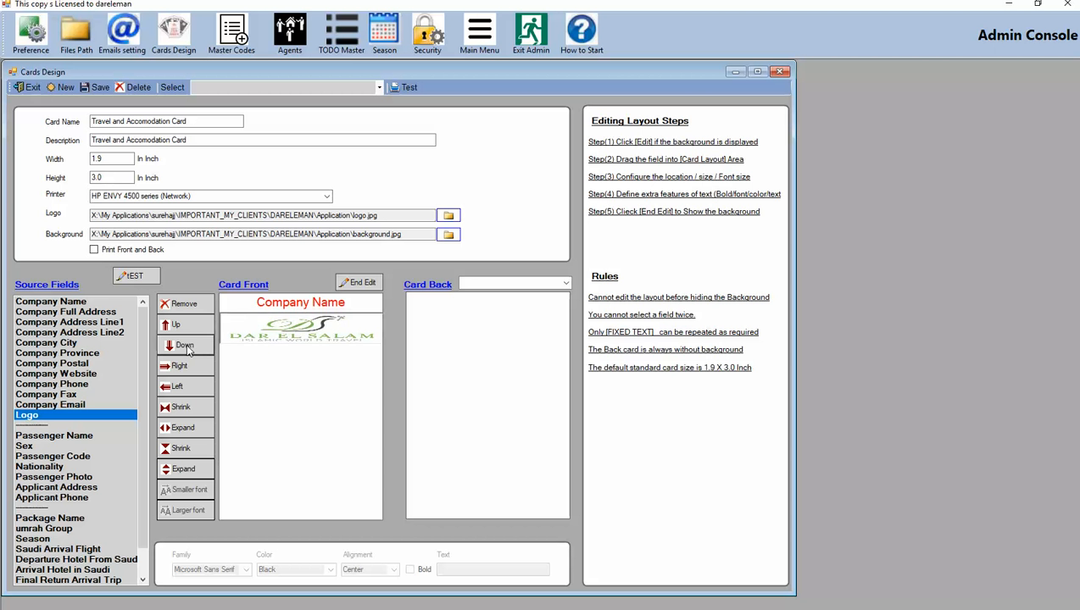
click(186, 347)
click(185, 346)
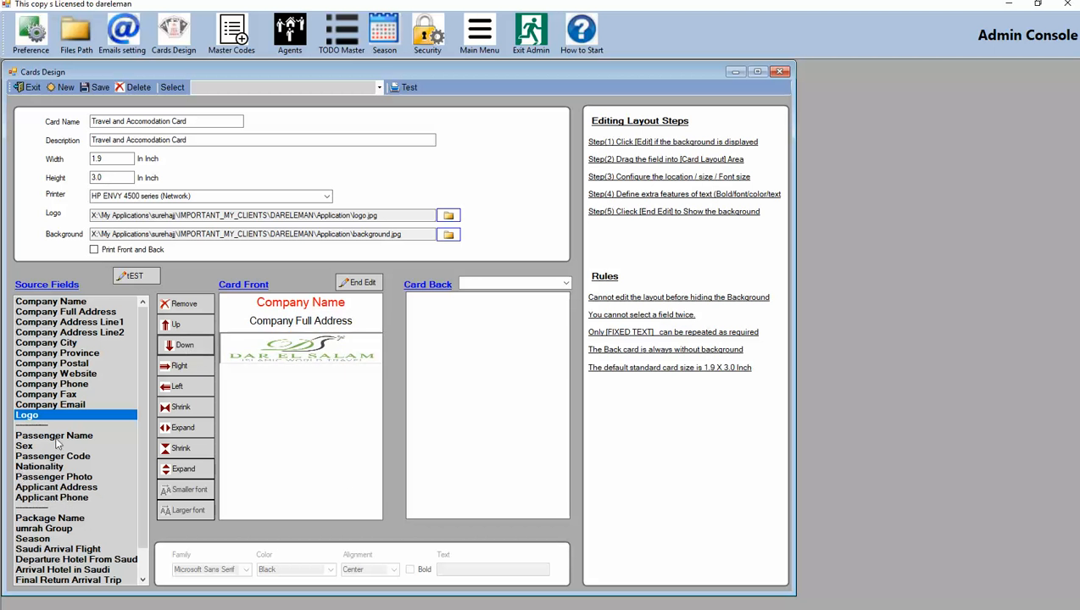
Place the Passenger Name field on the card front and move it down six steps, below the logo
drag(56, 435, 291, 414)
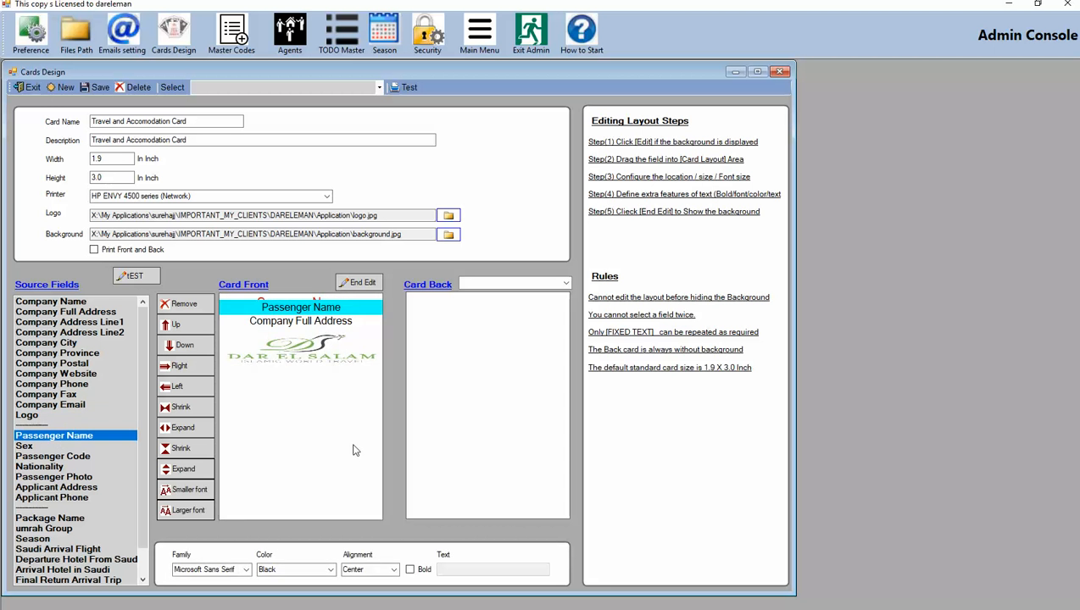
click(191, 353)
click(192, 353)
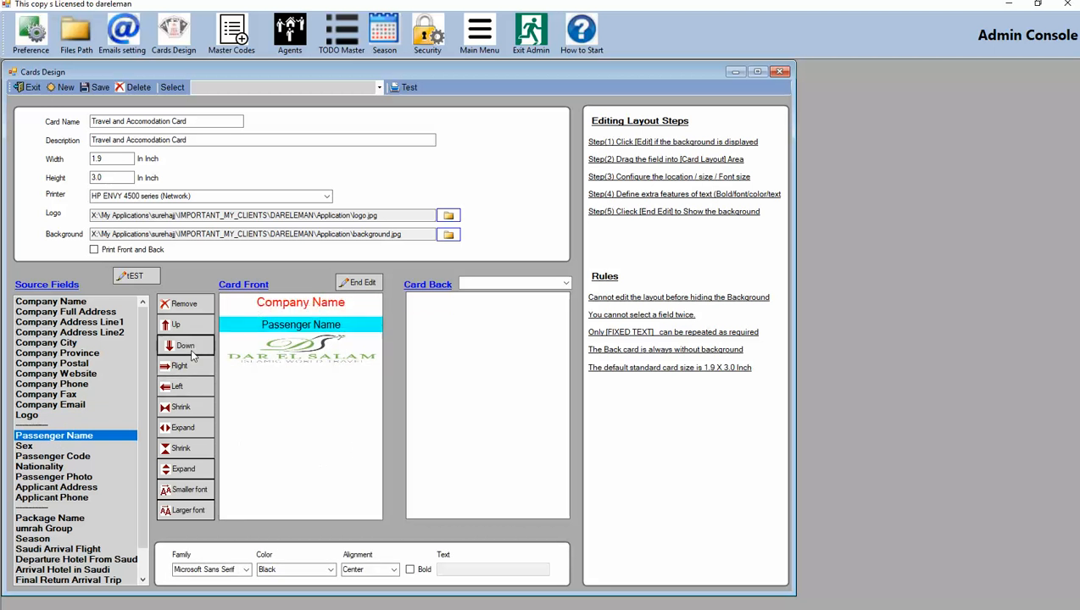
click(192, 352)
click(192, 352)
click(192, 355)
click(192, 355)
click(192, 355)
click(191, 354)
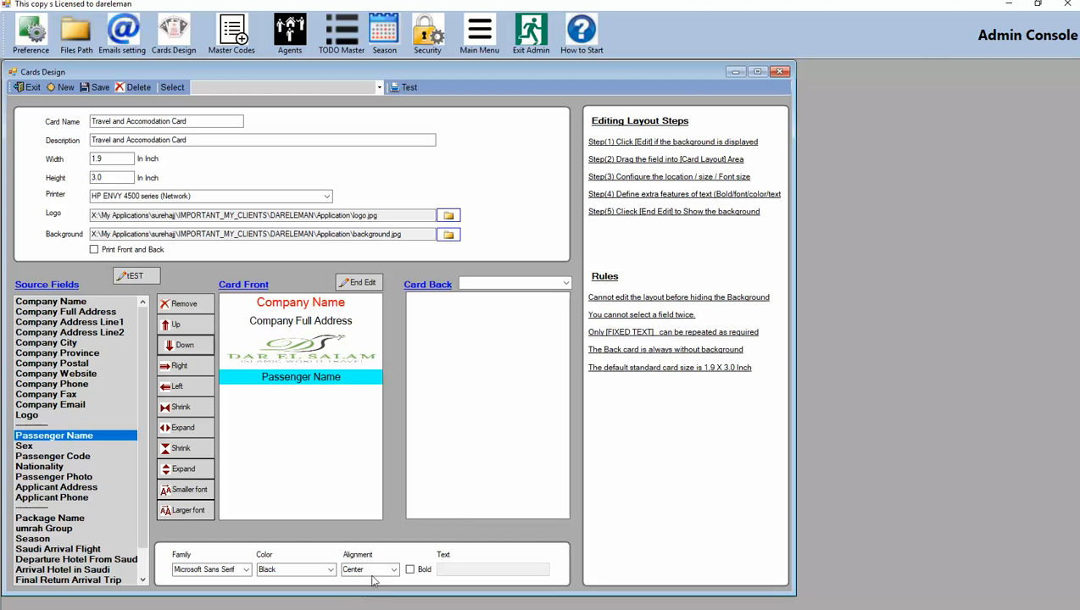
Format the Passenger Name field in blue and bold, and expand its height one step
click(331, 569)
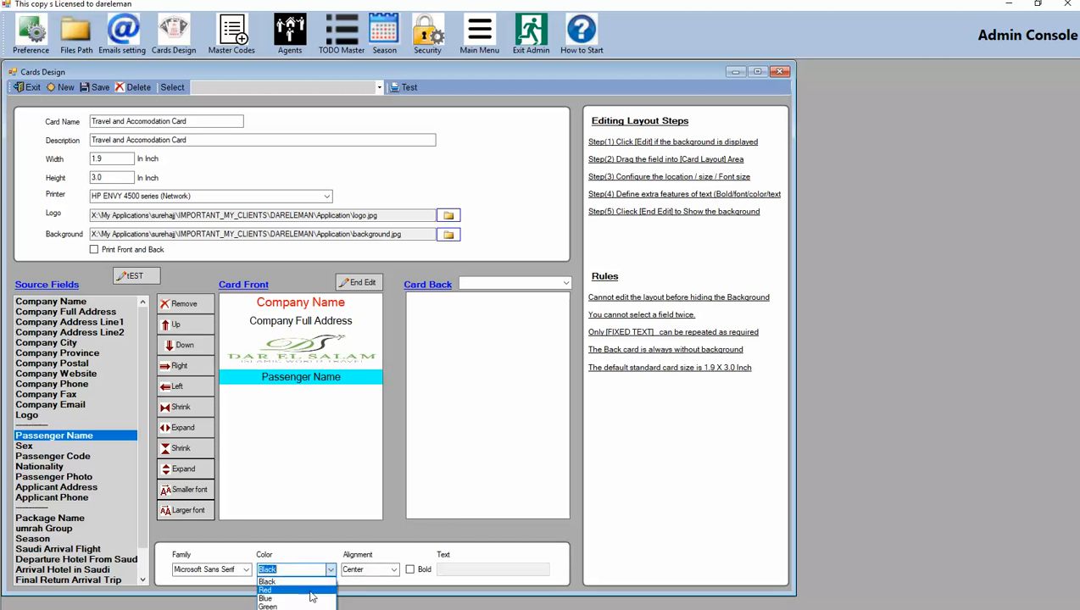
click(288, 595)
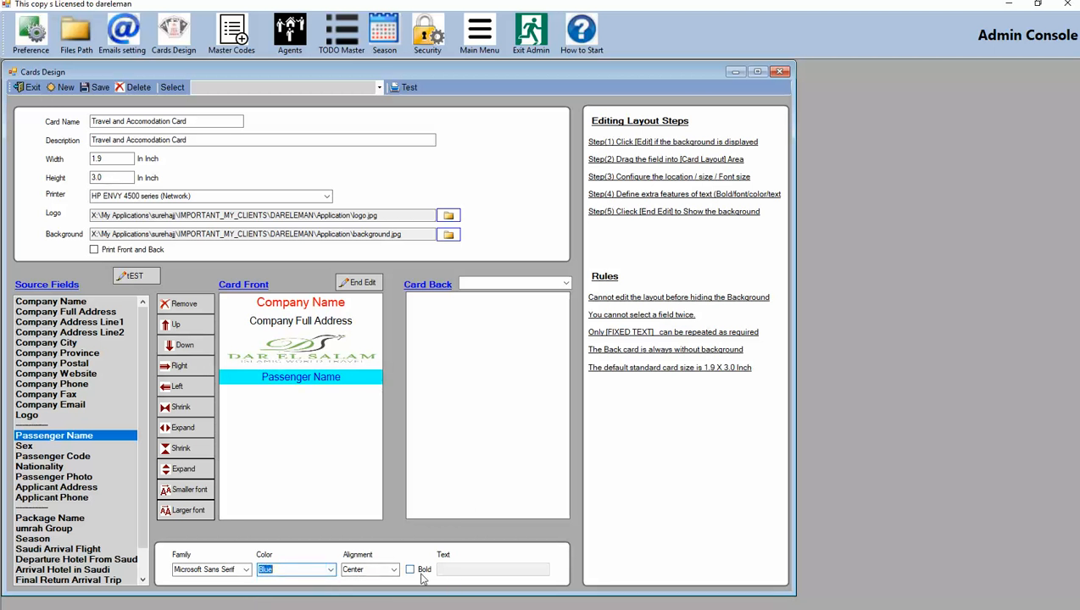
click(410, 569)
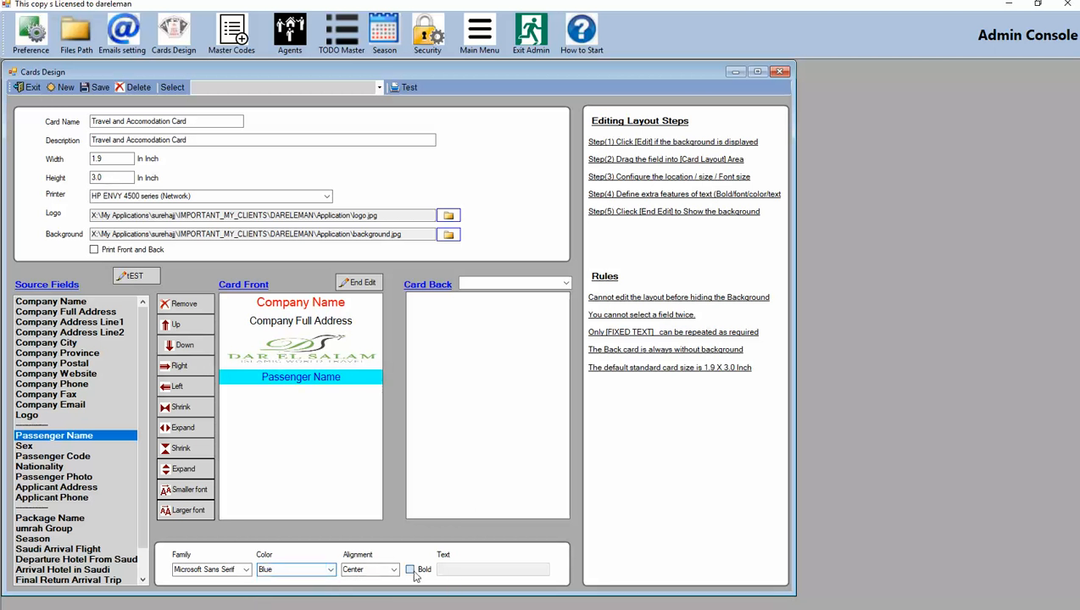
click(193, 476)
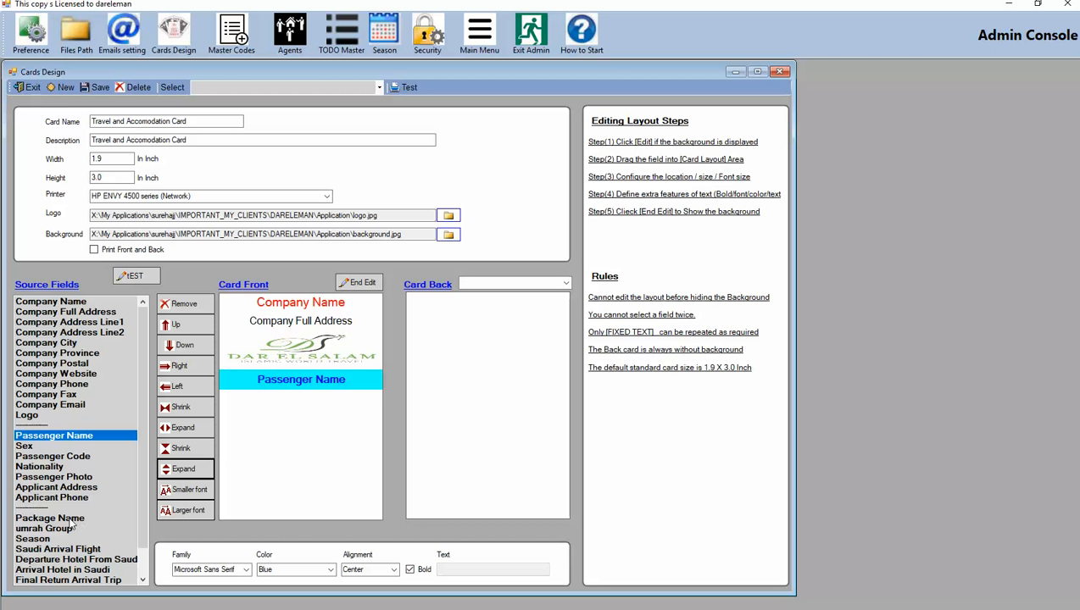
Place the Passenger Photo field on the card front and move it down two steps, below the passenger name
drag(51, 480, 275, 429)
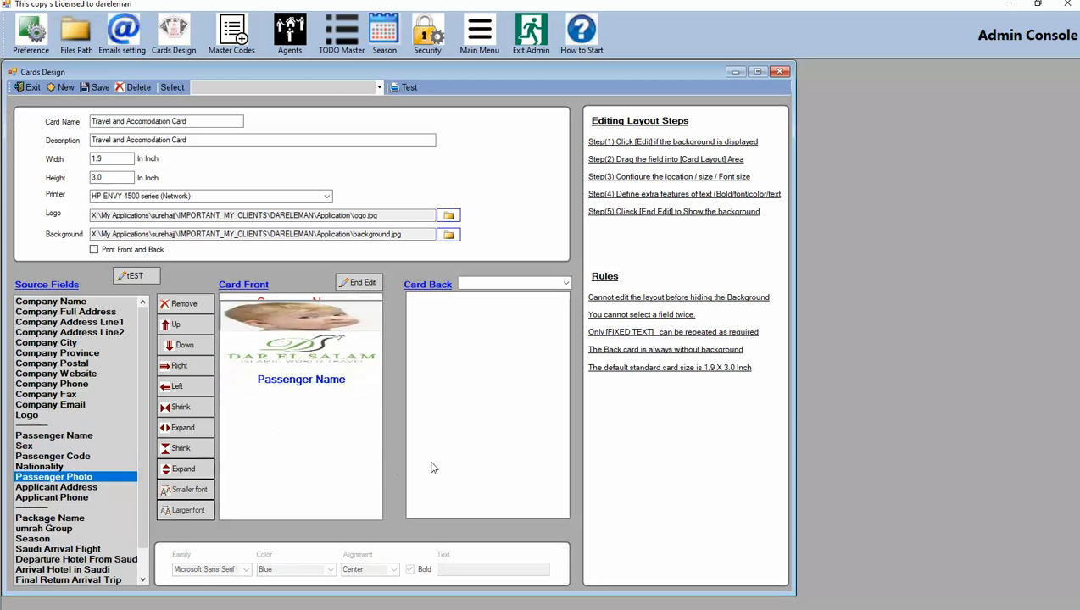
click(182, 349)
drag(182, 353, 181, 353)
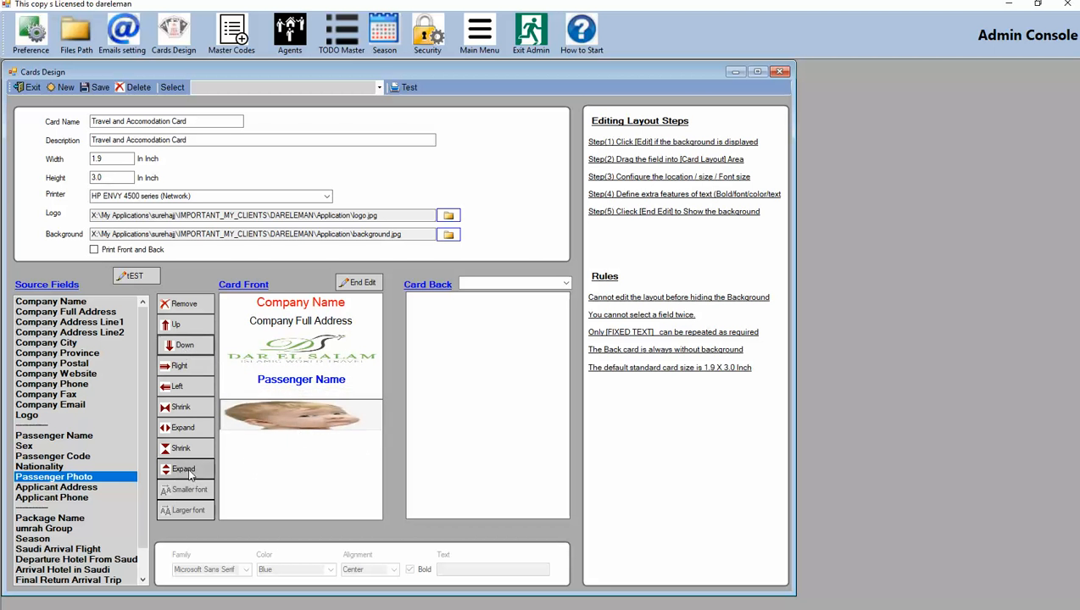
Resize the Passenger Photo taller and narrower, and shift it right two steps
drag(190, 476, 190, 477)
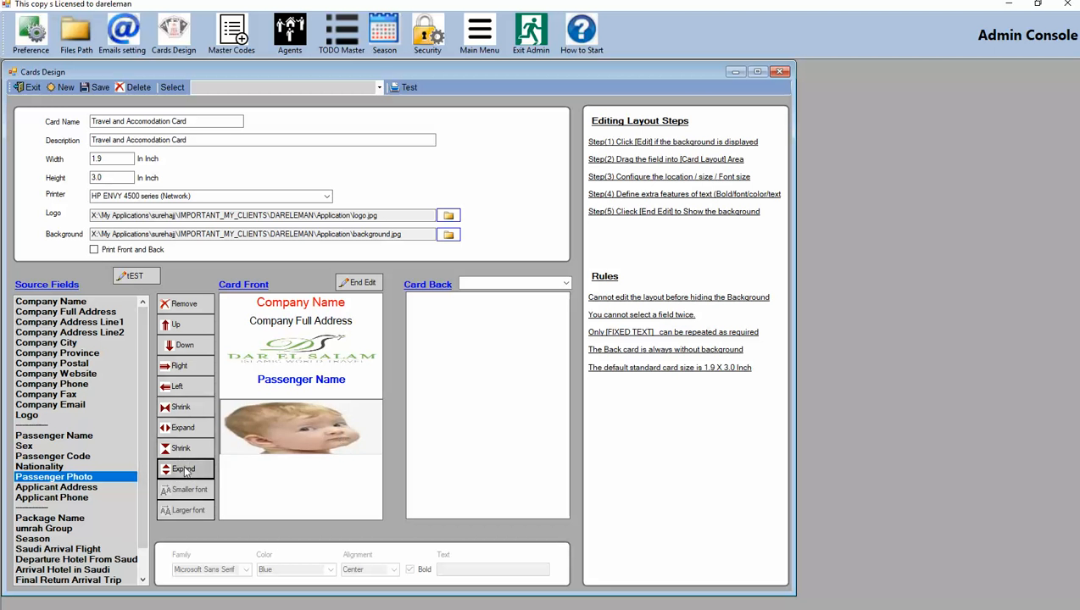
click(197, 410)
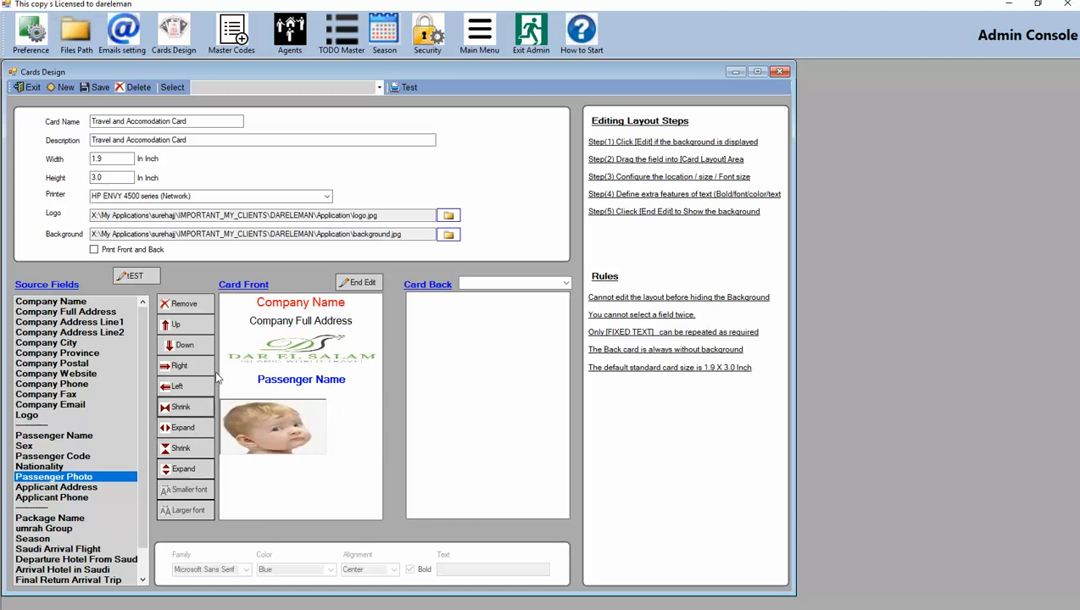
click(189, 367)
click(191, 368)
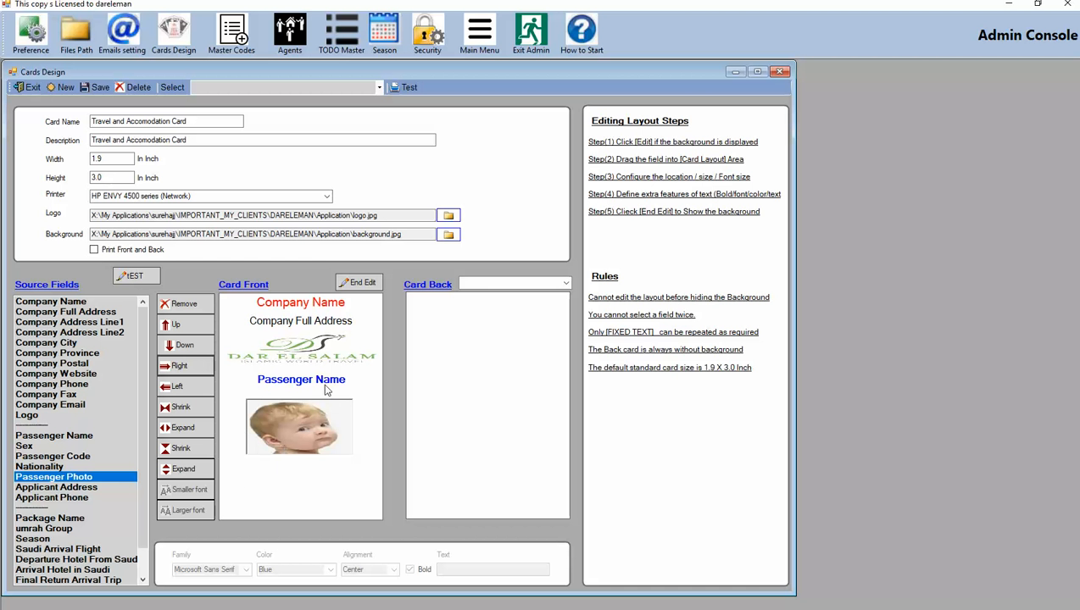
Preview the card front with its background, then return to layout editing
click(360, 287)
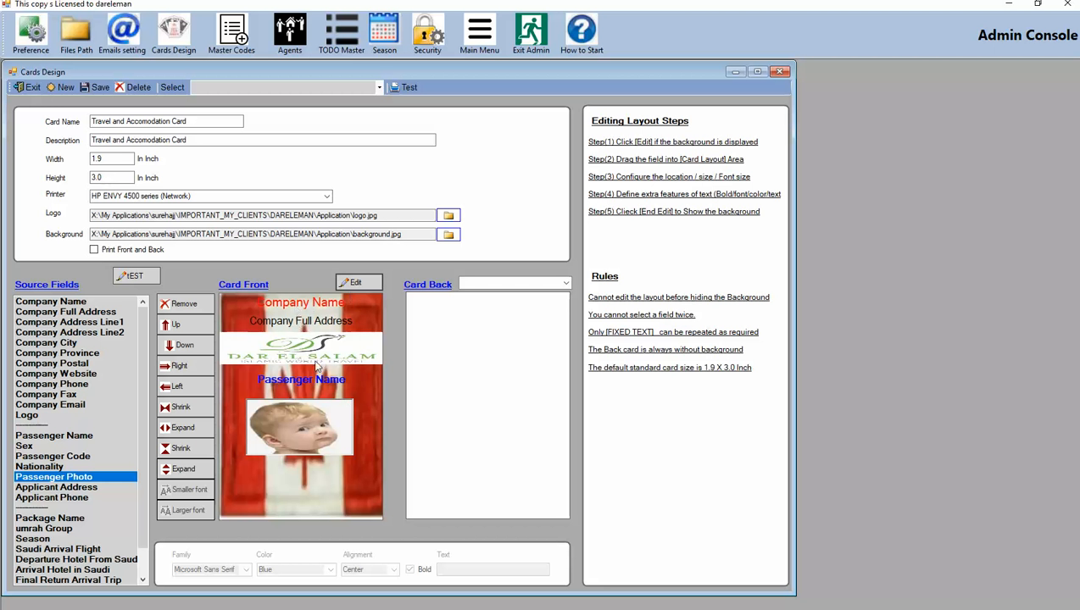
click(359, 282)
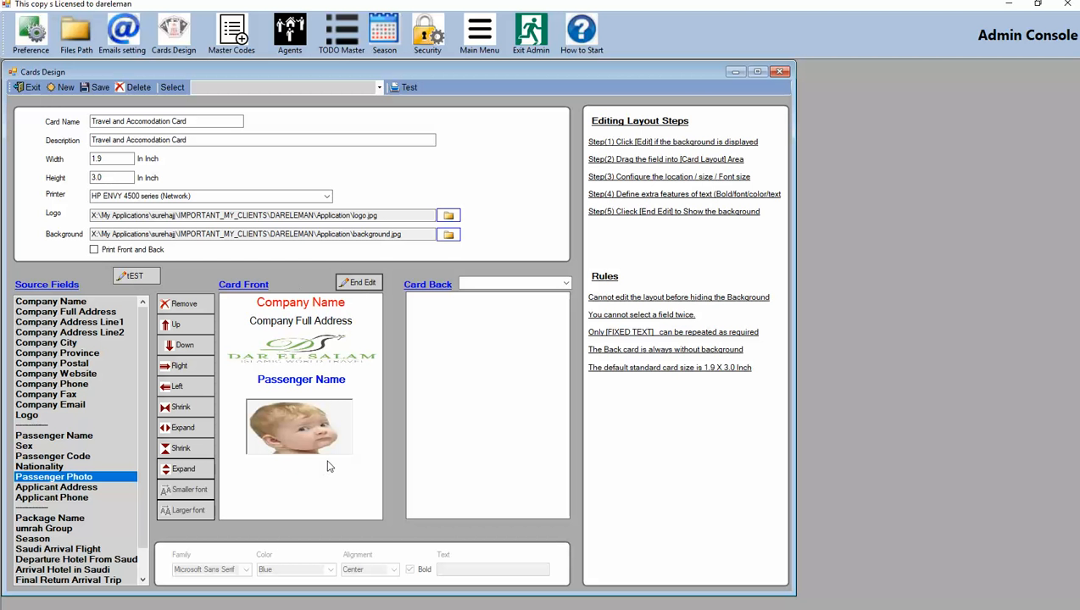
Set the card back layout to Main Card Back and save the card
click(273, 323)
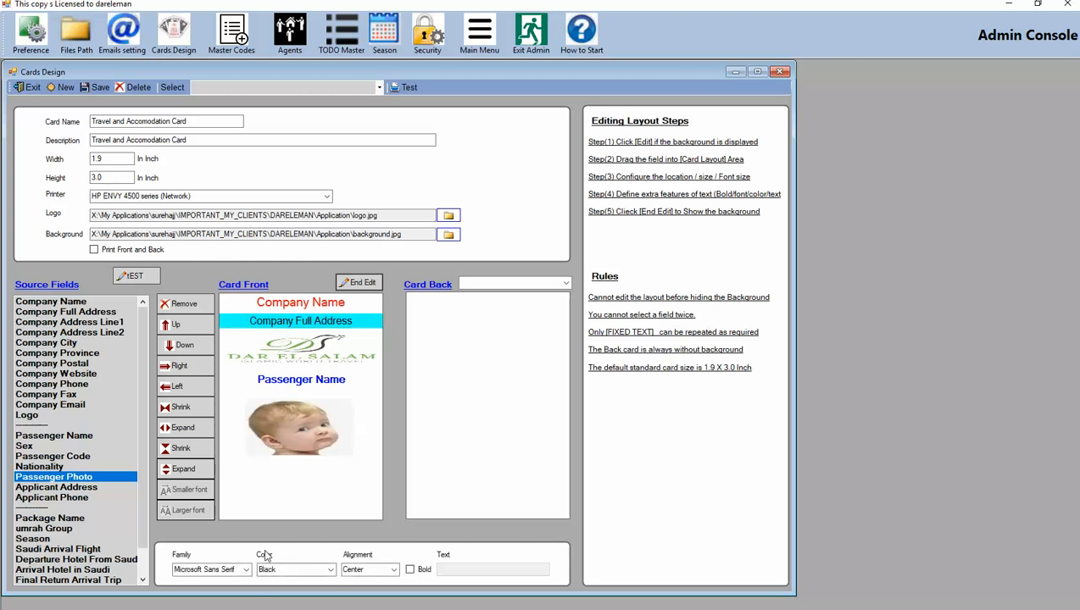
click(281, 480)
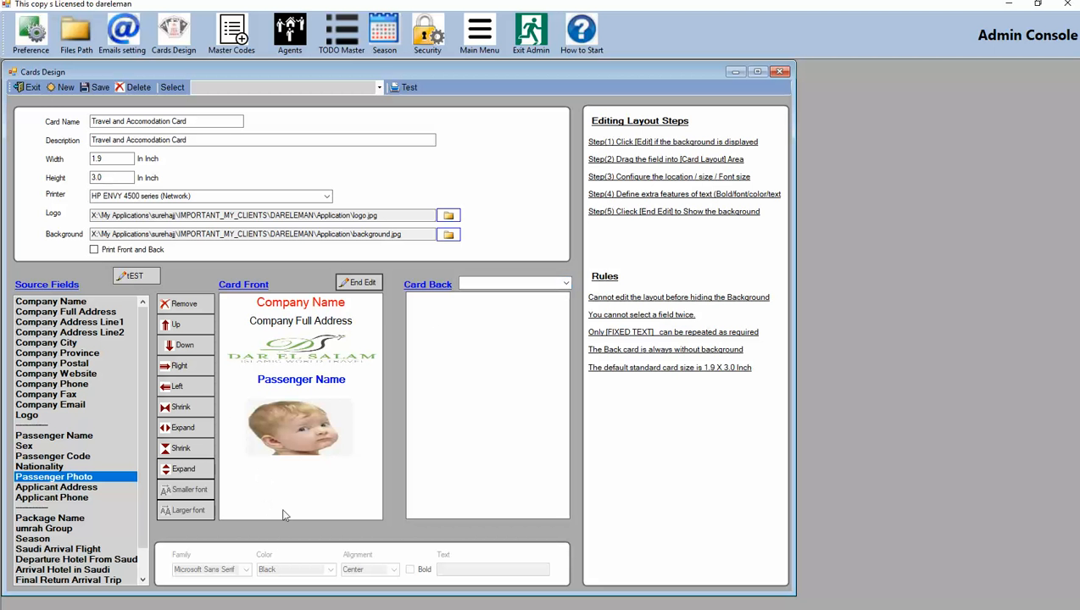
click(566, 285)
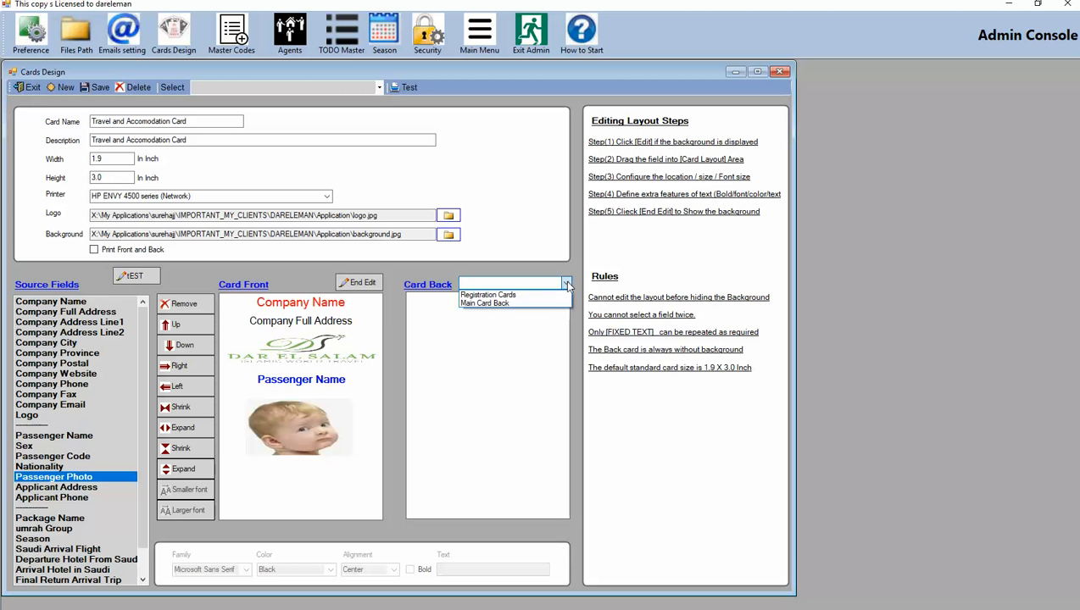
click(515, 305)
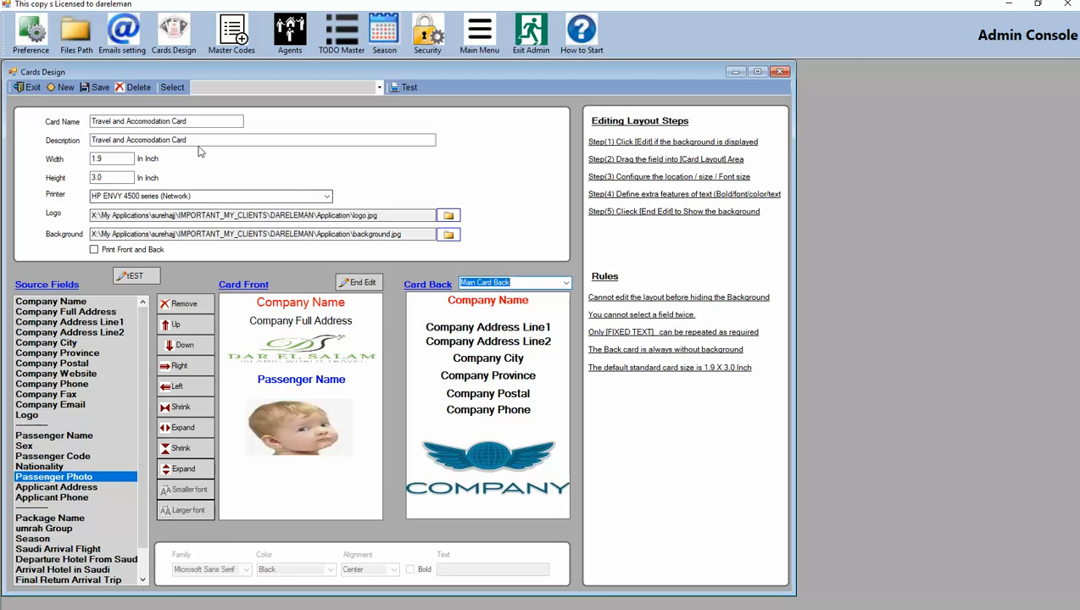
click(100, 88)
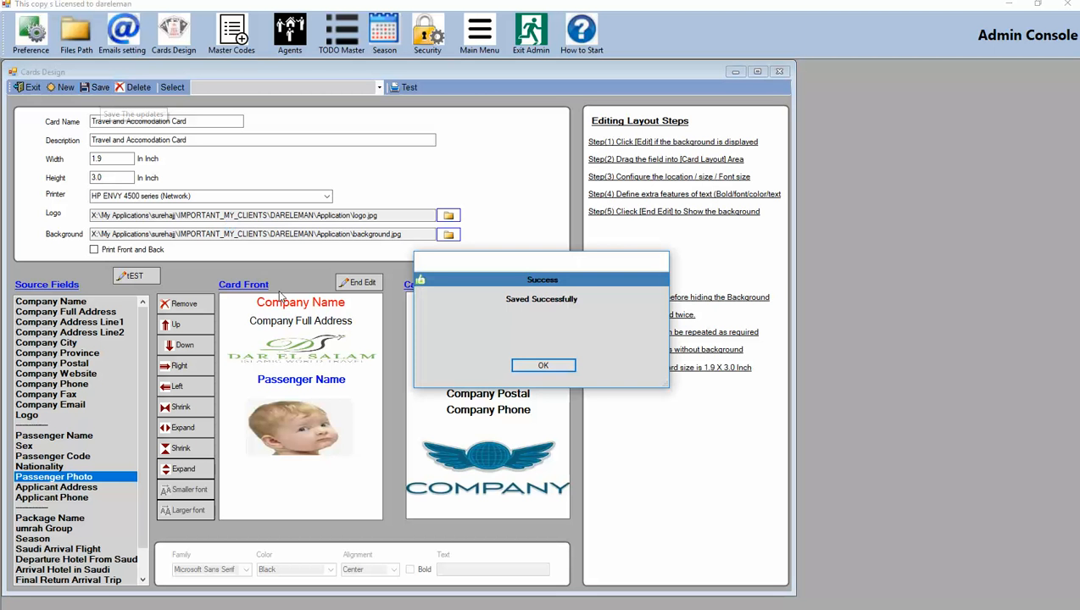
click(543, 366)
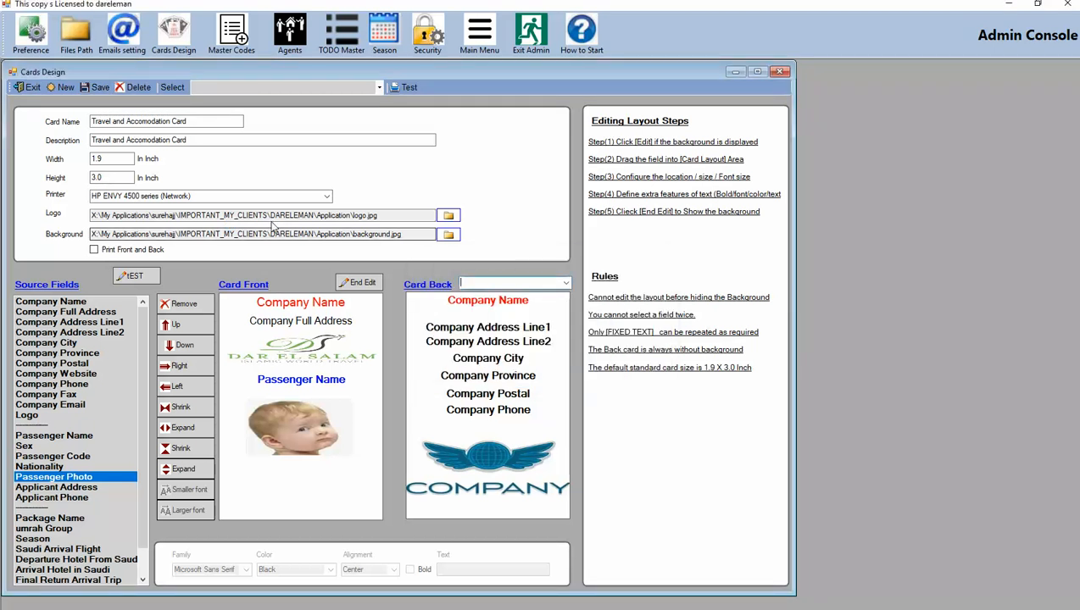
Reload the Travel and Accomodation Card by switching to Registration Cards and back in the card selector
click(379, 89)
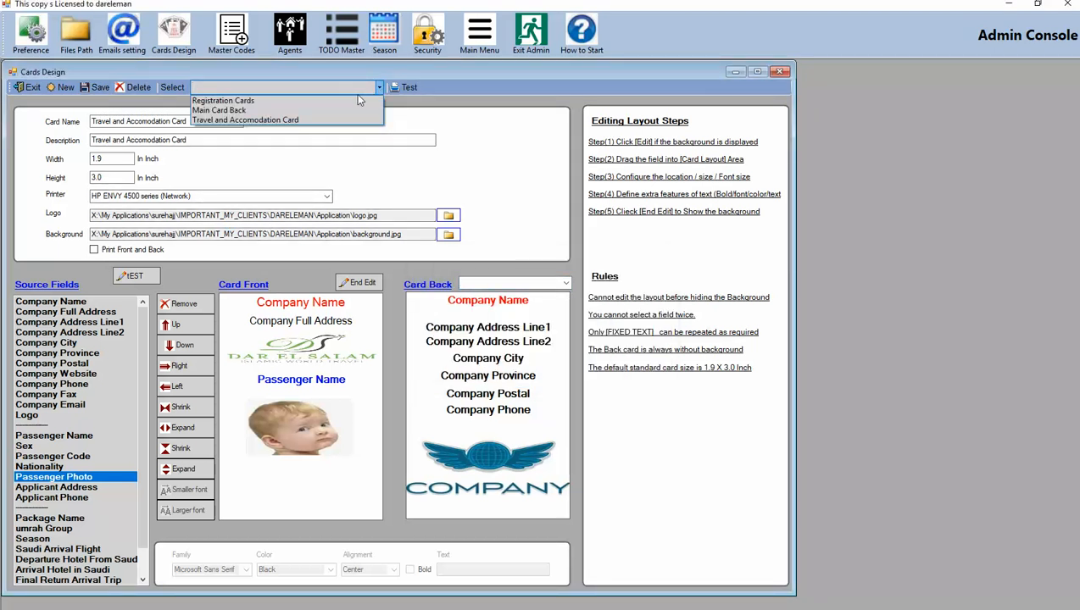
click(360, 99)
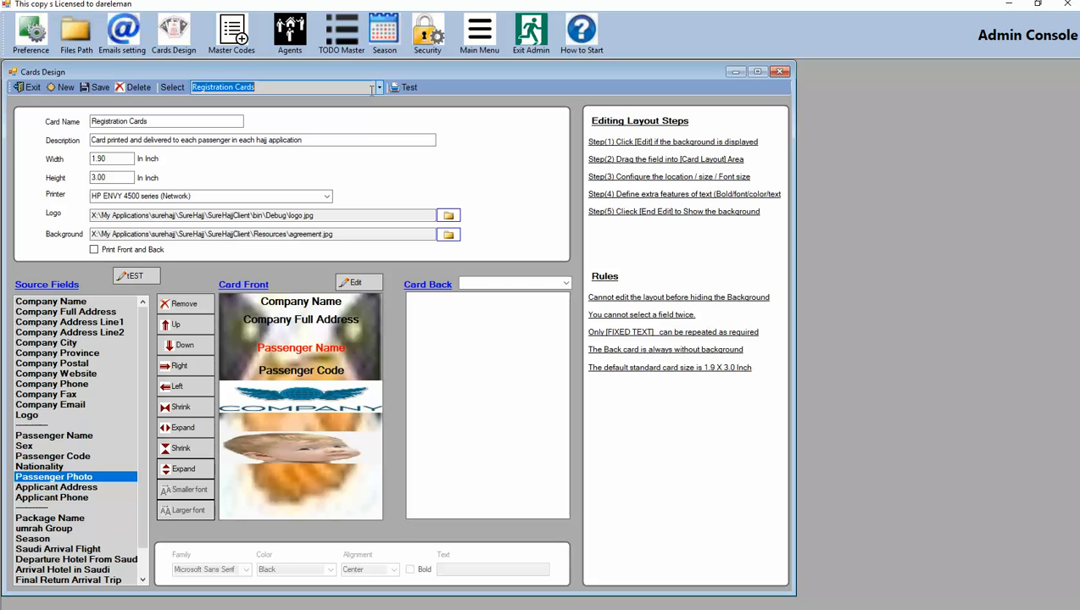
click(379, 87)
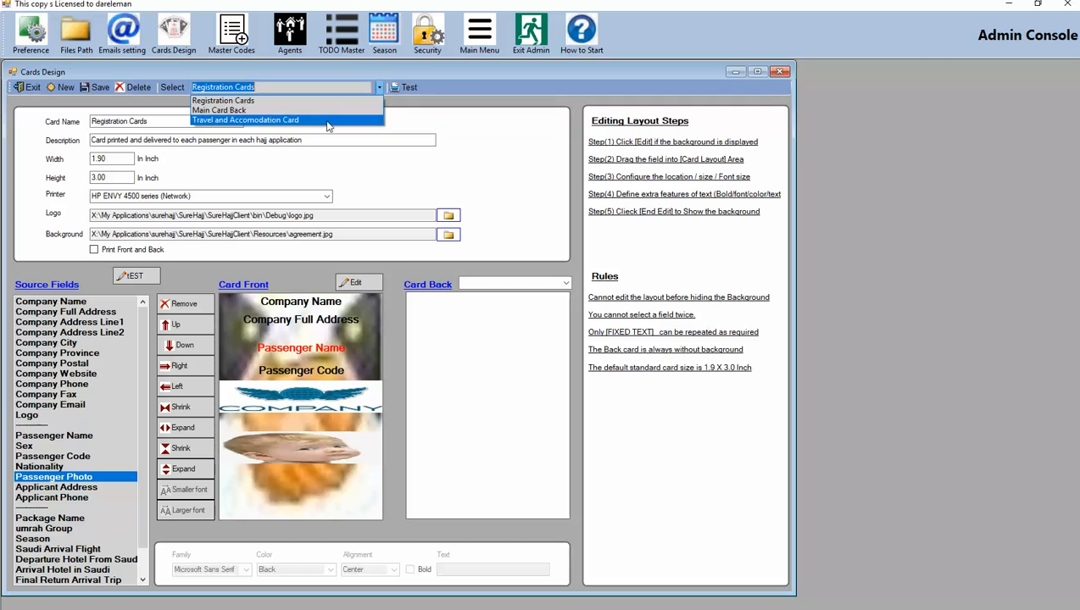
click(328, 121)
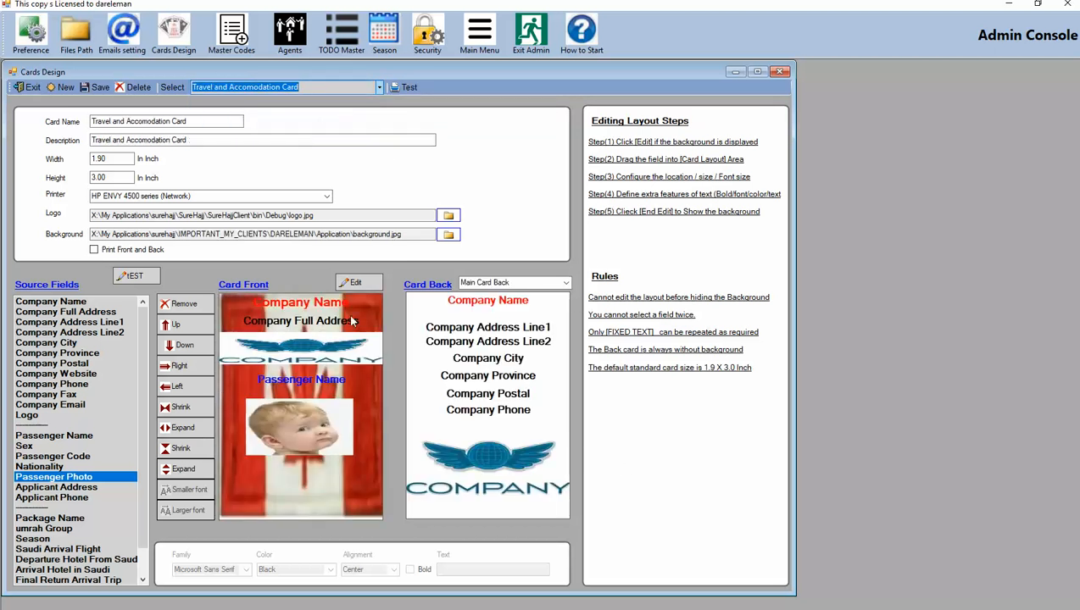
Shrink the logo's height one step and width two steps, shift it right one step, and save the card
click(352, 283)
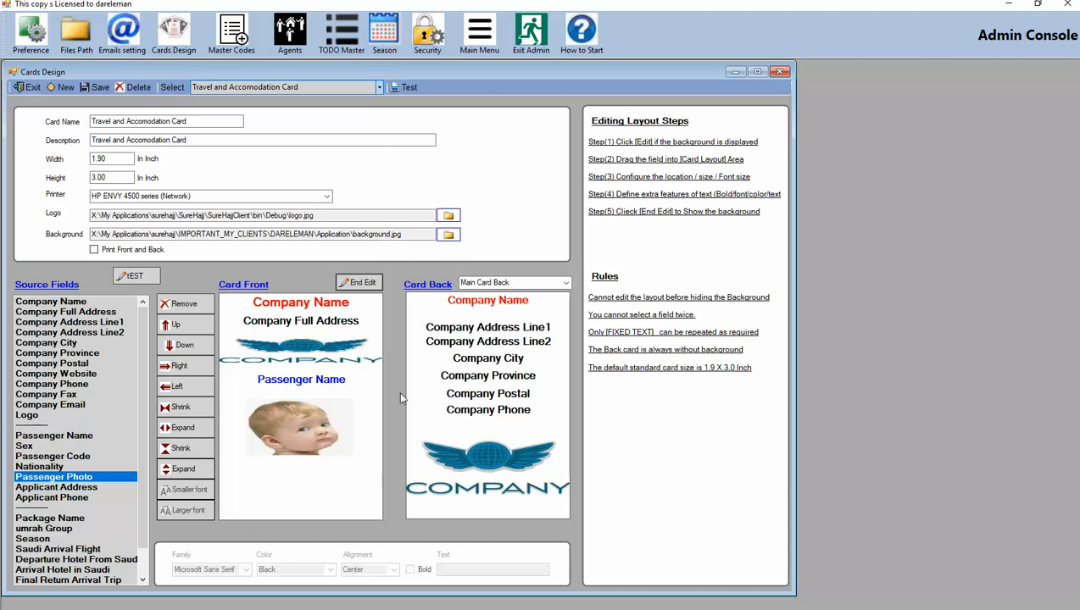
click(297, 363)
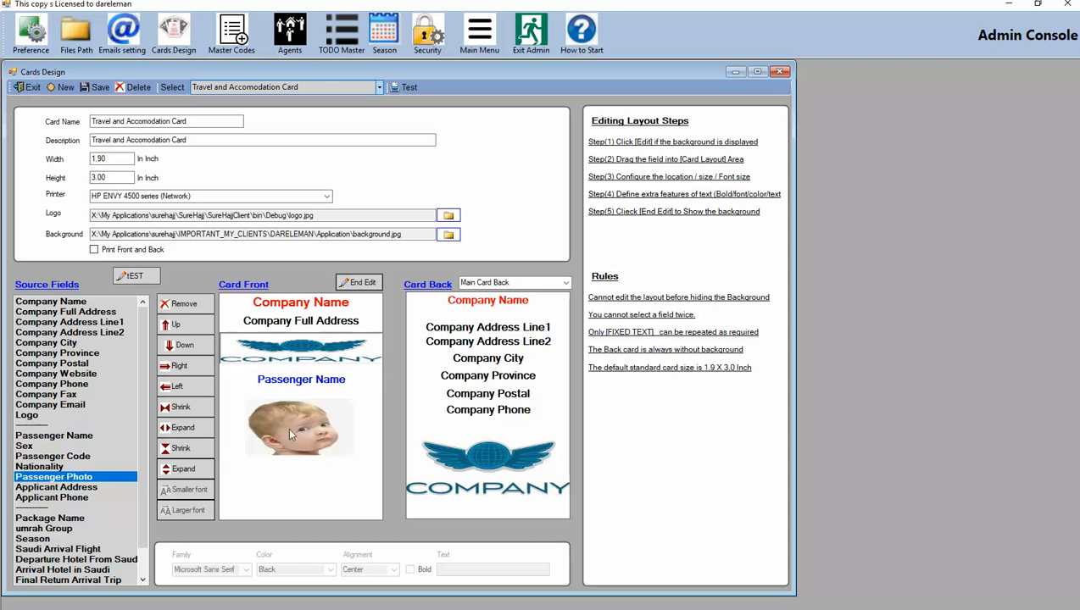
click(187, 455)
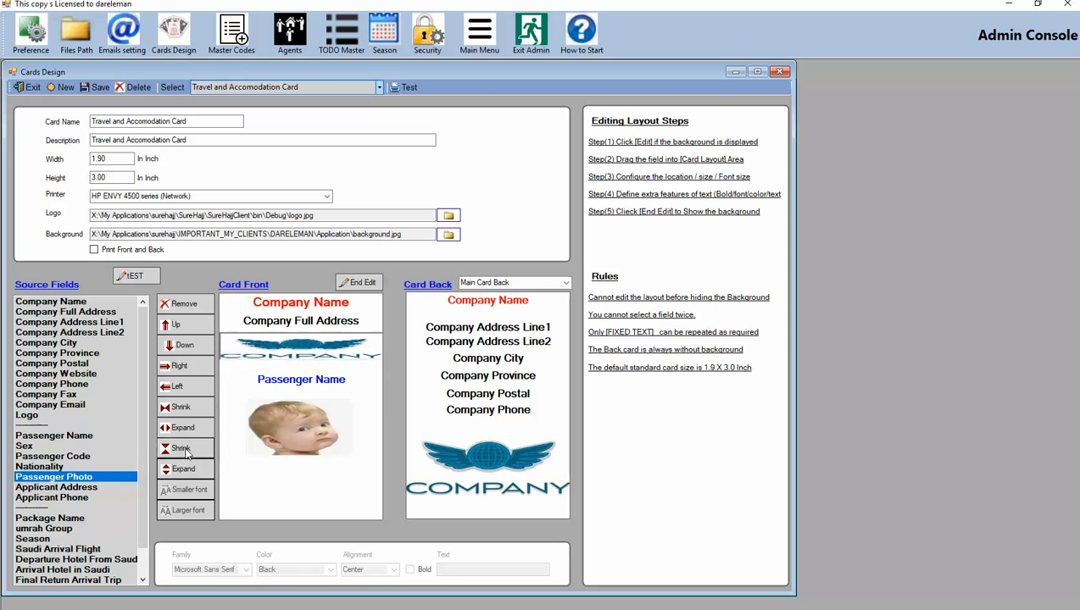
click(188, 408)
click(189, 407)
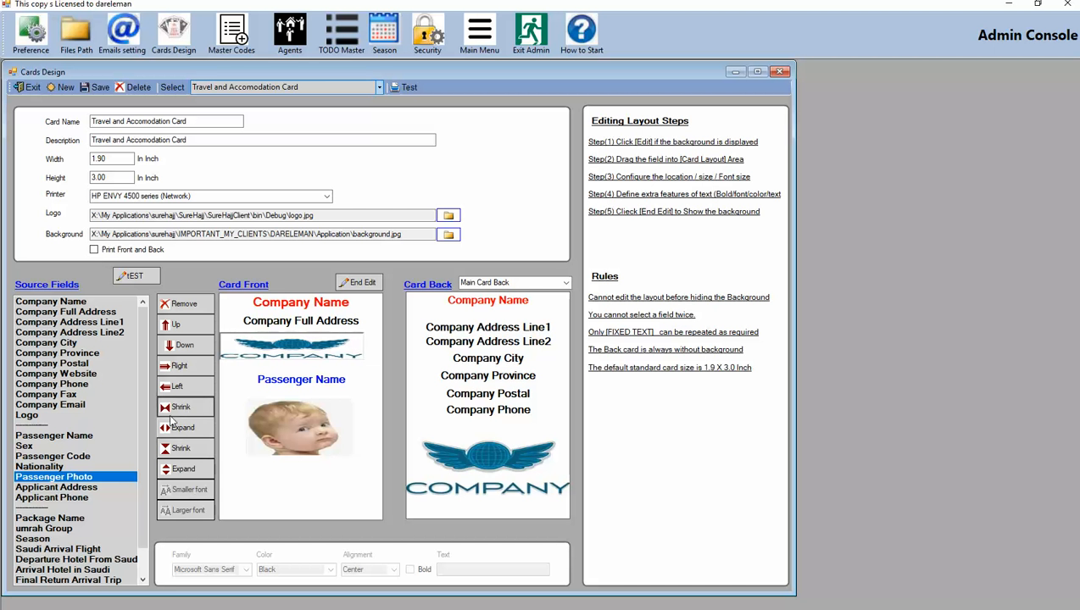
click(179, 366)
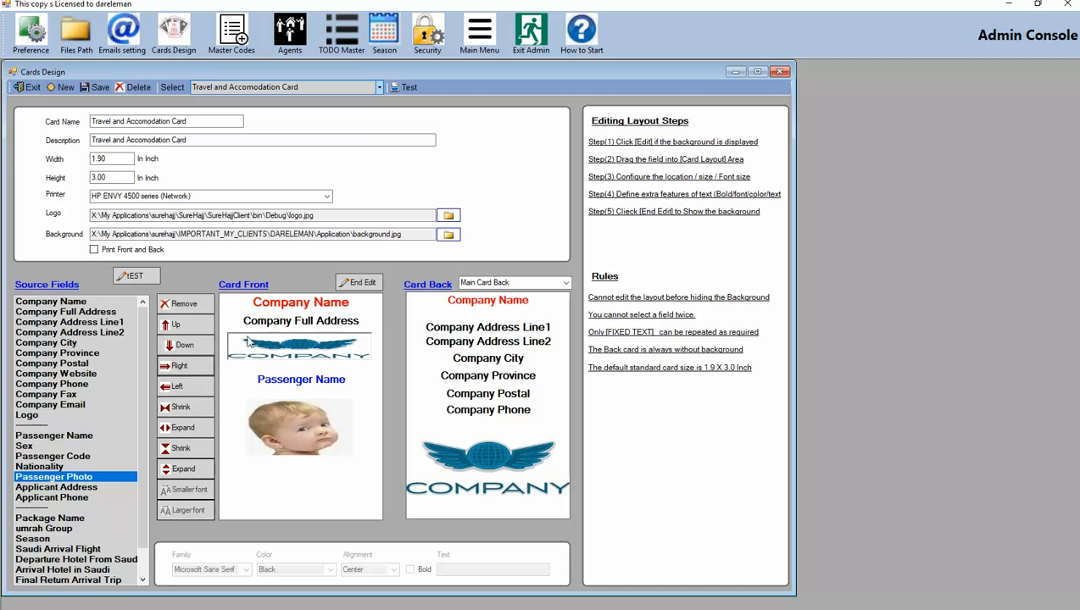
click(96, 88)
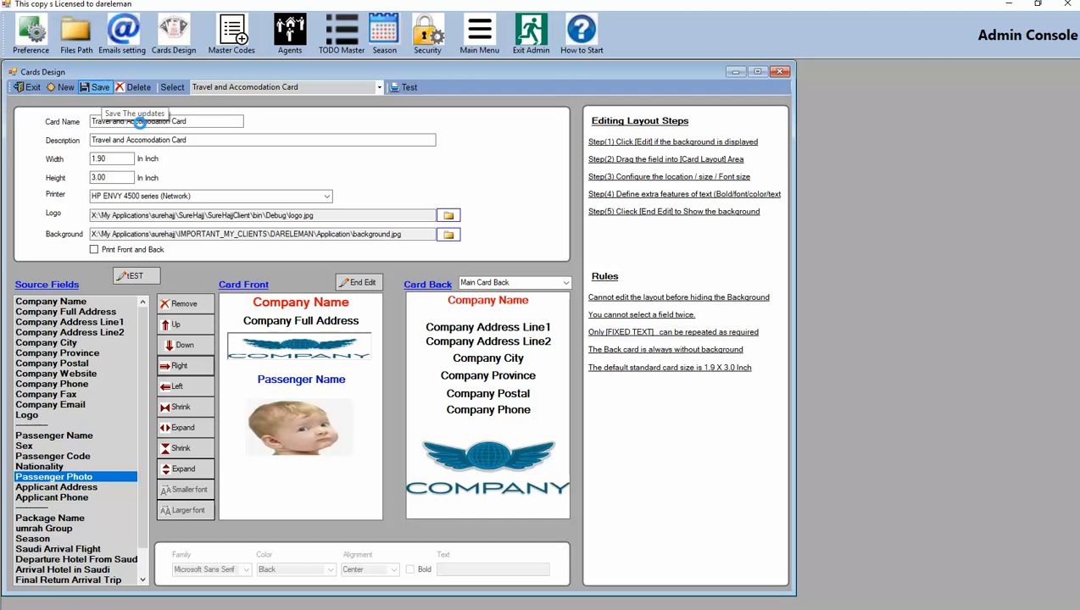
click(547, 365)
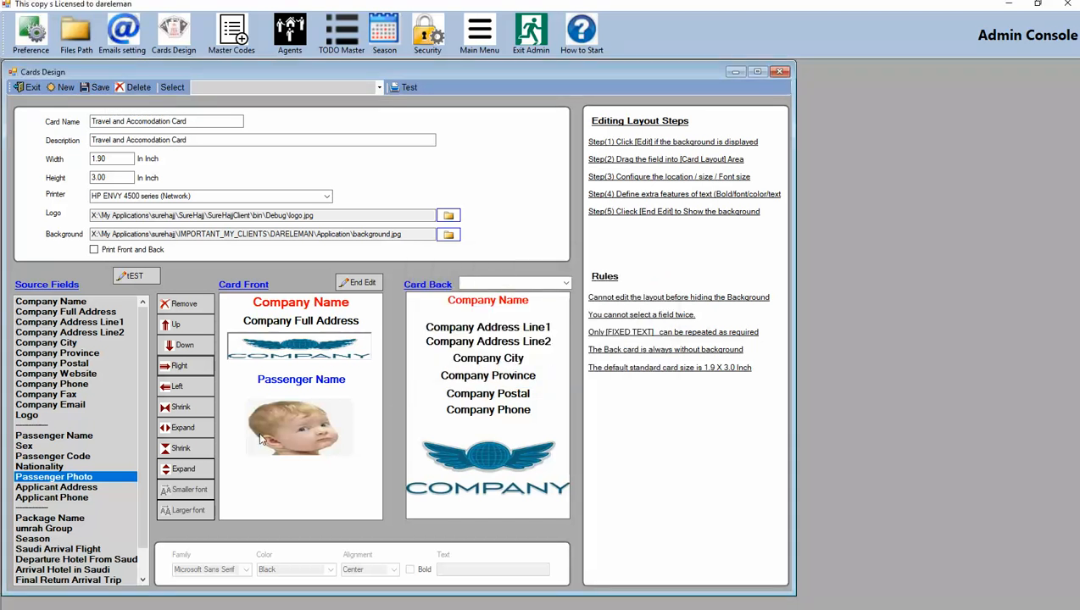